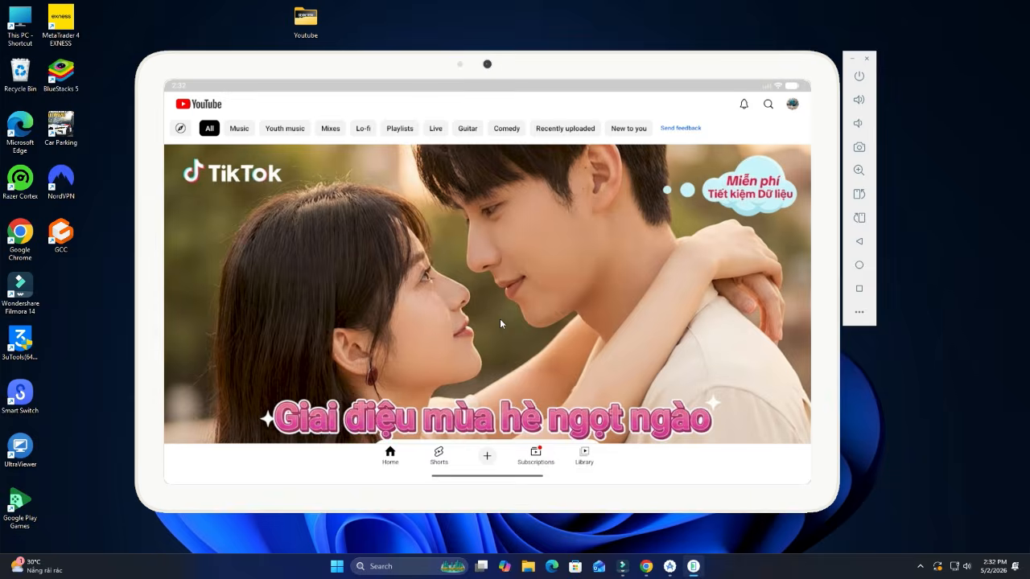
- Fling the red bird at the tower in Angry Birds 2
{"action": "scroll", "coordinate": [499, 322], "scroll_direction": "down", "scroll_amount": 10}
{"action": "scroll", "coordinate": [499, 328], "scroll_direction": "down", "scroll_amount": 10}
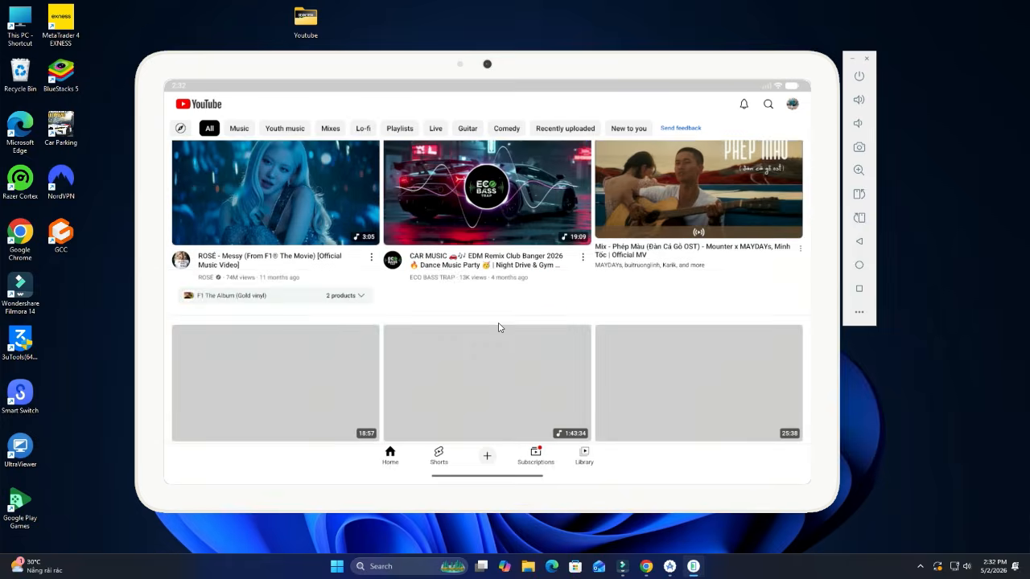
{"action": "scroll", "coordinate": [505, 324], "scroll_direction": "down", "scroll_amount": 2}
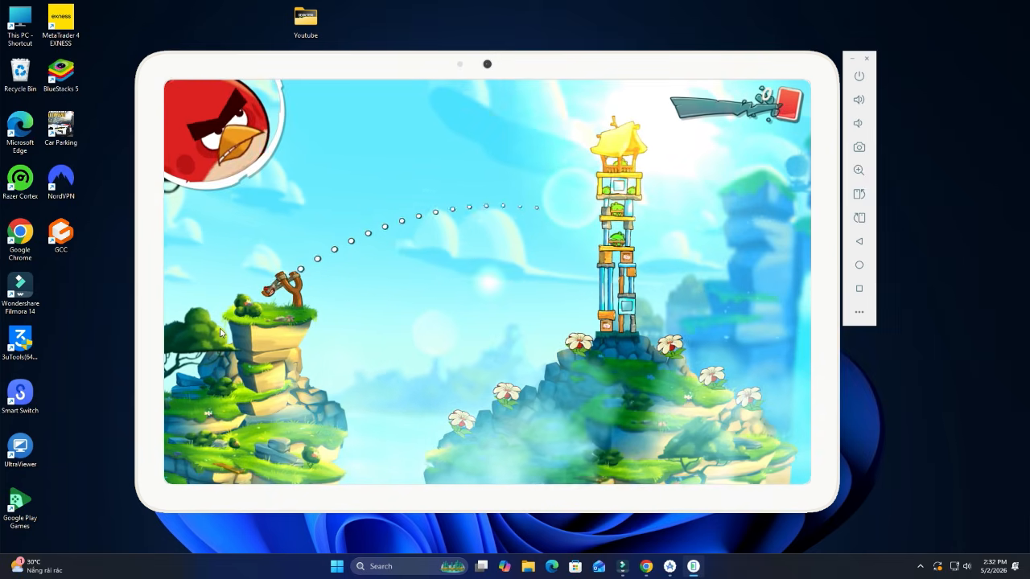
{"action": "left_click_drag", "start_coordinate": [219, 331], "coordinate": [221, 332]}
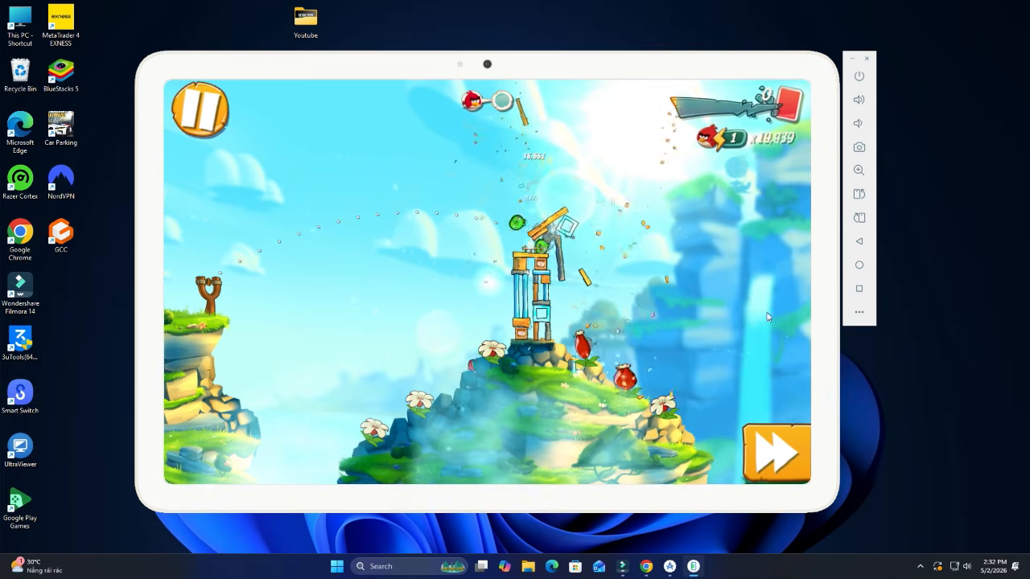
- Swipe Angry Birds 2 out of recent apps and switch to Chrome, declining notifications
{"action": "left_click", "coordinate": [858, 288]}
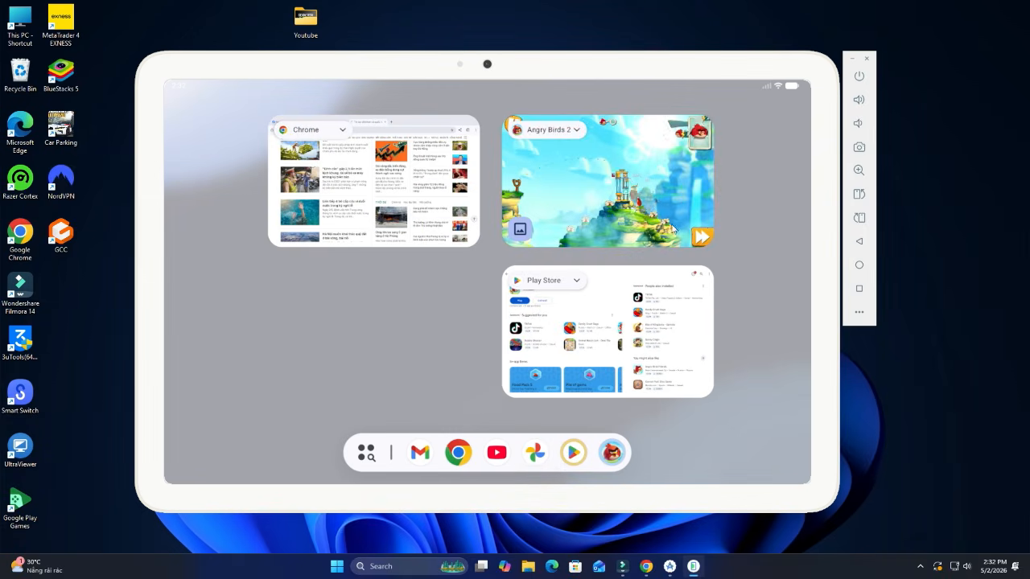
{"action": "left_click_drag", "start_coordinate": [607, 184], "coordinate": [600, 106]}
{"action": "left_click", "coordinate": [595, 210]}
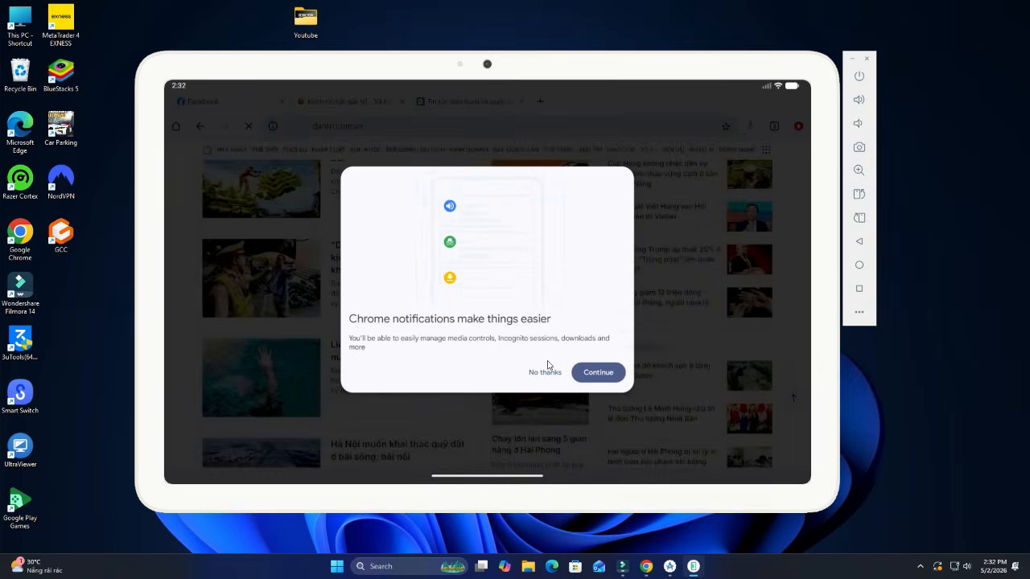
{"action": "left_click", "coordinate": [545, 370]}
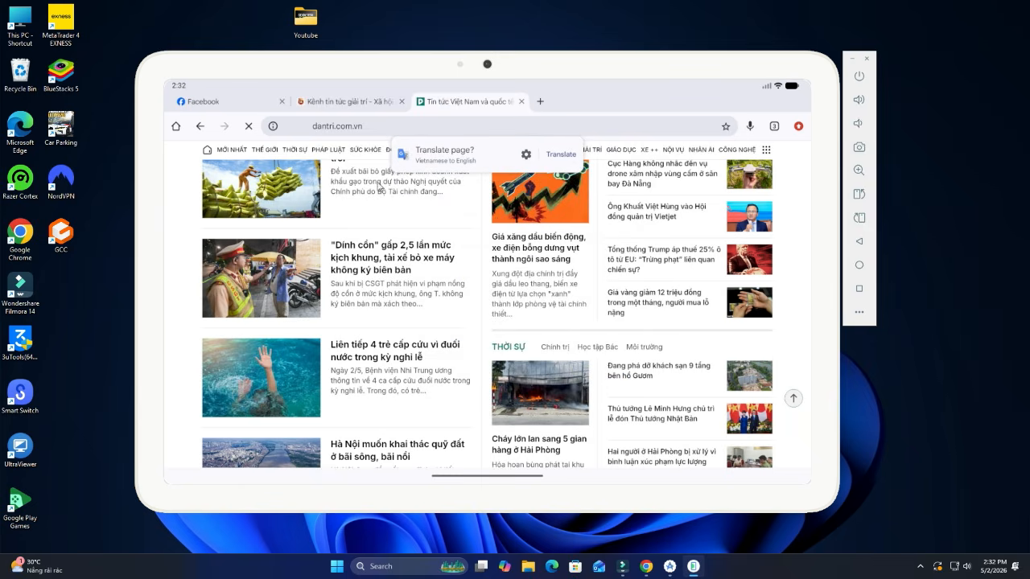
- Open the hồ Gươm hotel demolition article from the entertainment news tab and scroll through it
{"action": "left_click", "coordinate": [346, 107]}
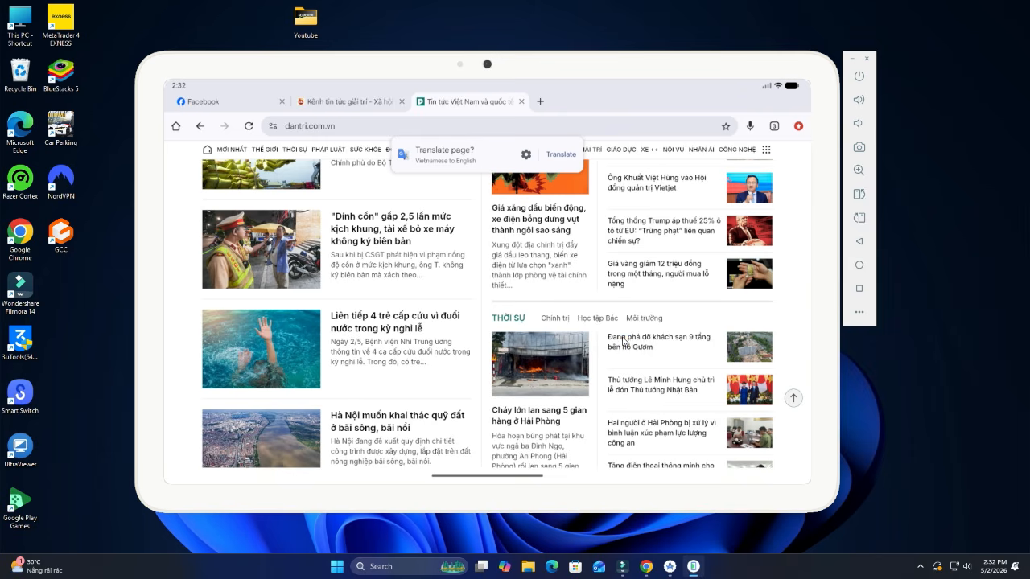
{"action": "left_click", "coordinate": [620, 342]}
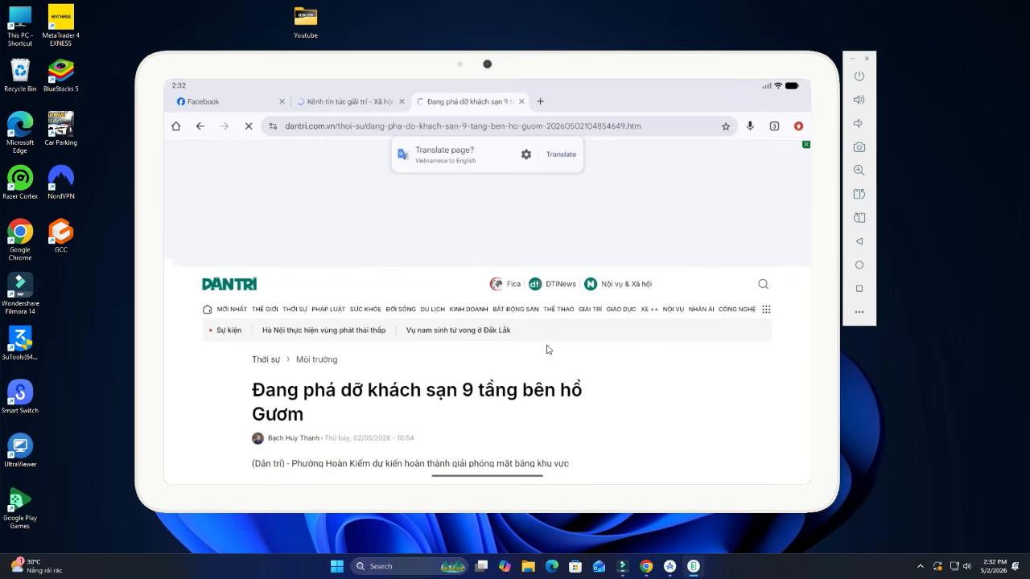
{"action": "scroll", "coordinate": [547, 347], "scroll_direction": "down", "scroll_amount": 5}
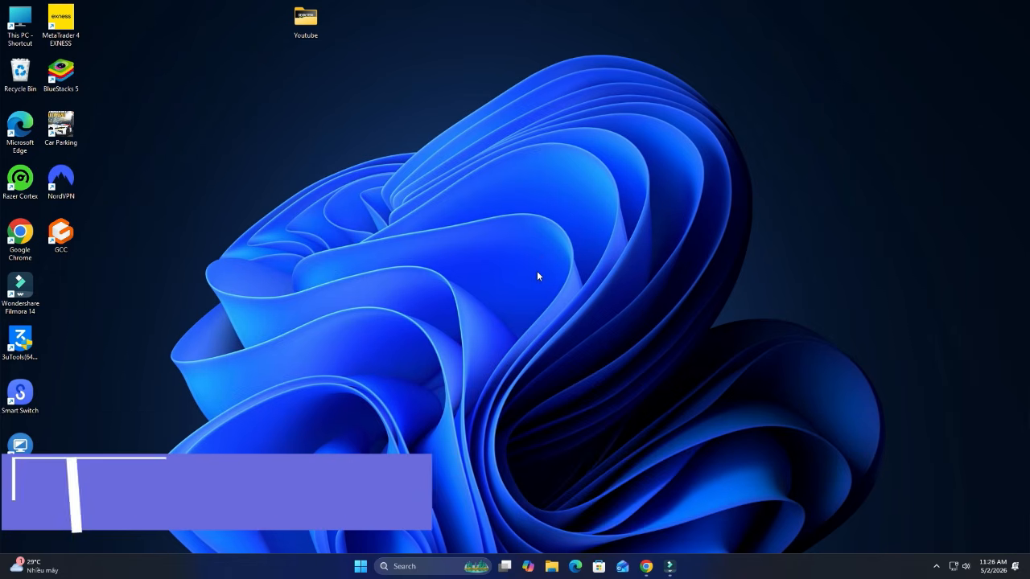
- Open Task Manager from the taskbar menu and check the CPU page's virtualization status
{"action": "right_click", "coordinate": [149, 573]}
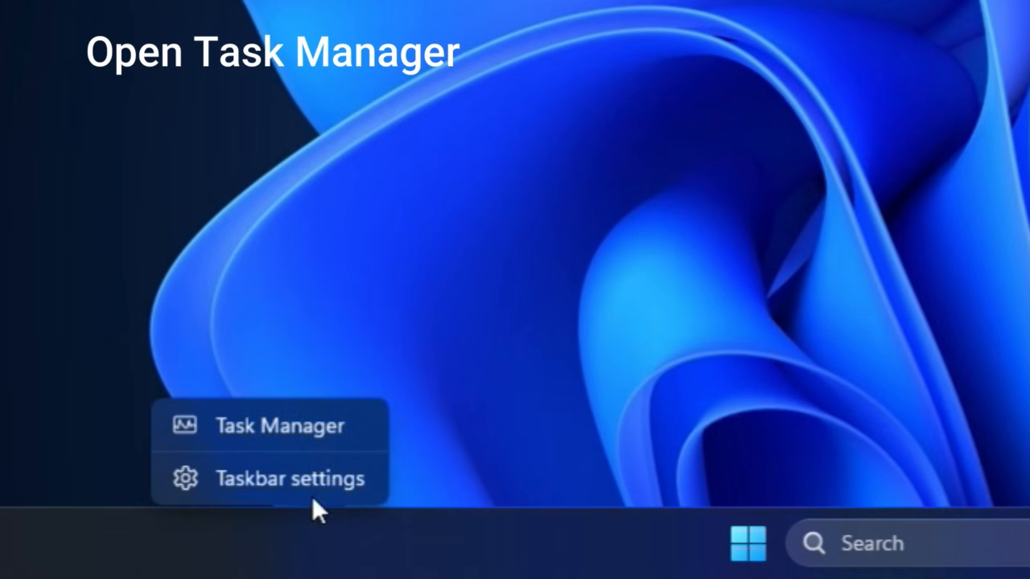
{"action": "left_click", "coordinate": [364, 436]}
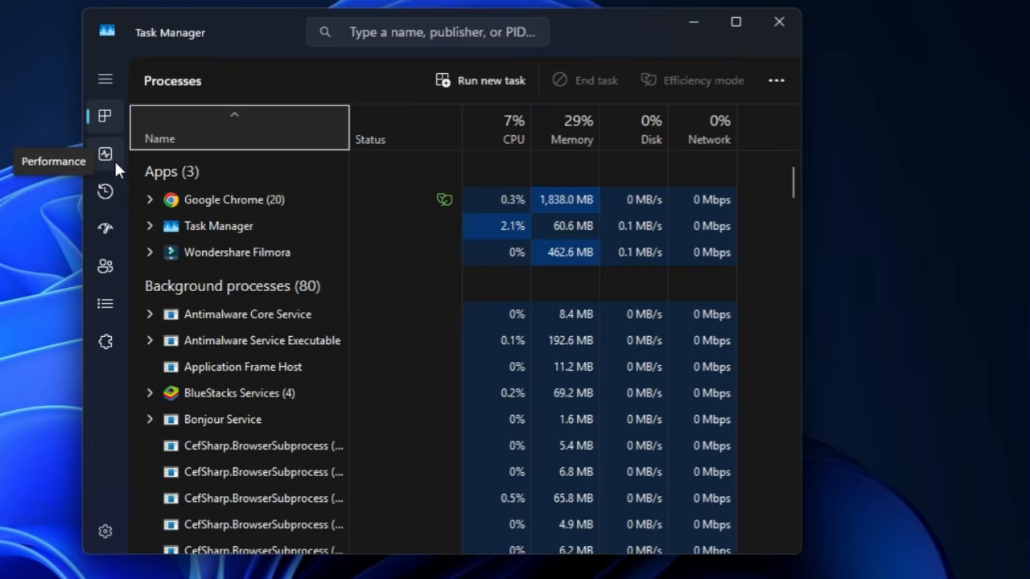
{"action": "left_click", "coordinate": [114, 158]}
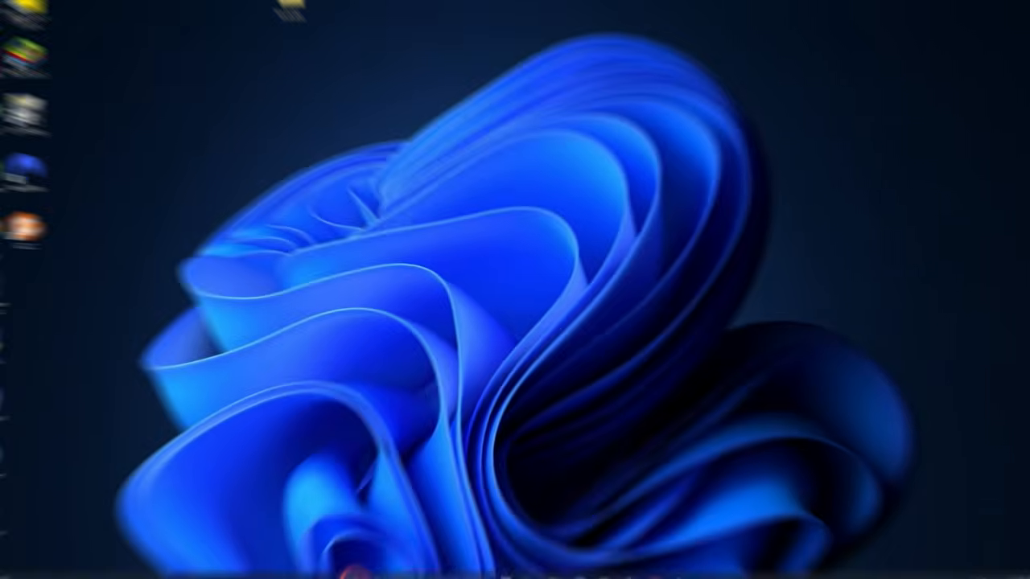
- Restart the computer from the Start menu power options
{"action": "key", "text": "super"}
{"action": "left_click", "coordinate": [700, 531]}
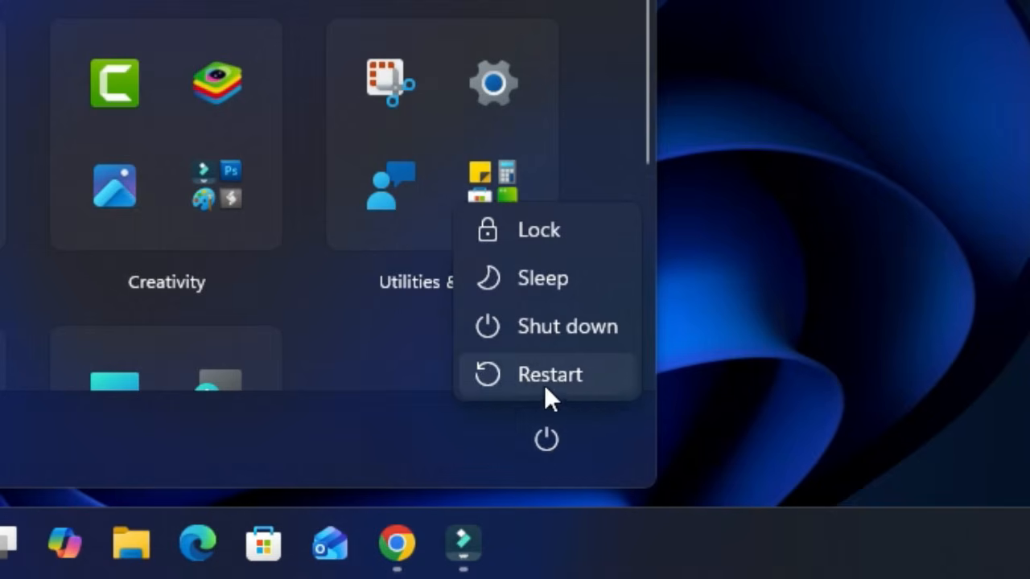
{"action": "left_click", "coordinate": [702, 512]}
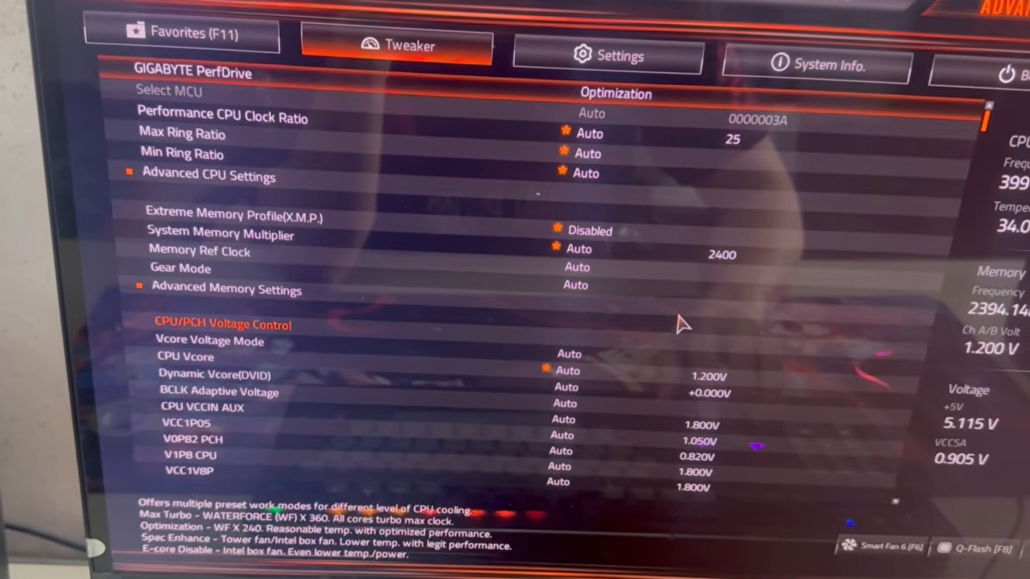
- Enable Intel (VMX) Virtualization Technology under Advanced CPU Settings, then save and exit with F10
{"action": "key", "text": "Down"}
{"action": "key", "text": "Return"}
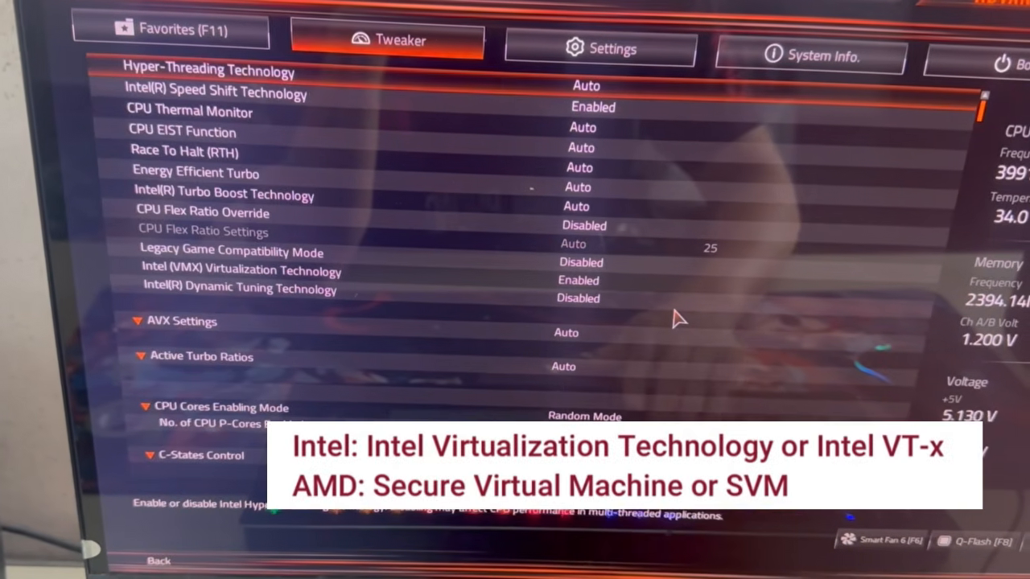
{"action": "key", "text": "Down"}
{"action": "key", "text": "Down"}
{"action": "key", "text": "Down"}
{"action": "key", "text": "Down"}
{"action": "key", "text": "Down"}
{"action": "key", "text": "Down"}
{"action": "key", "text": "Down"}
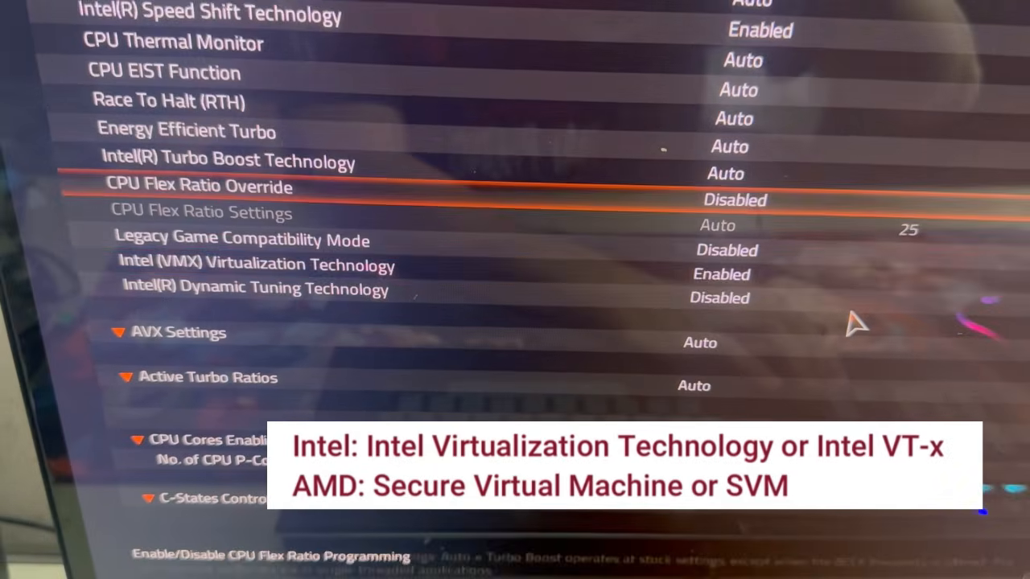
{"action": "key", "text": "Down"}
{"action": "key", "text": "Down"}
{"action": "key", "text": "Return"}
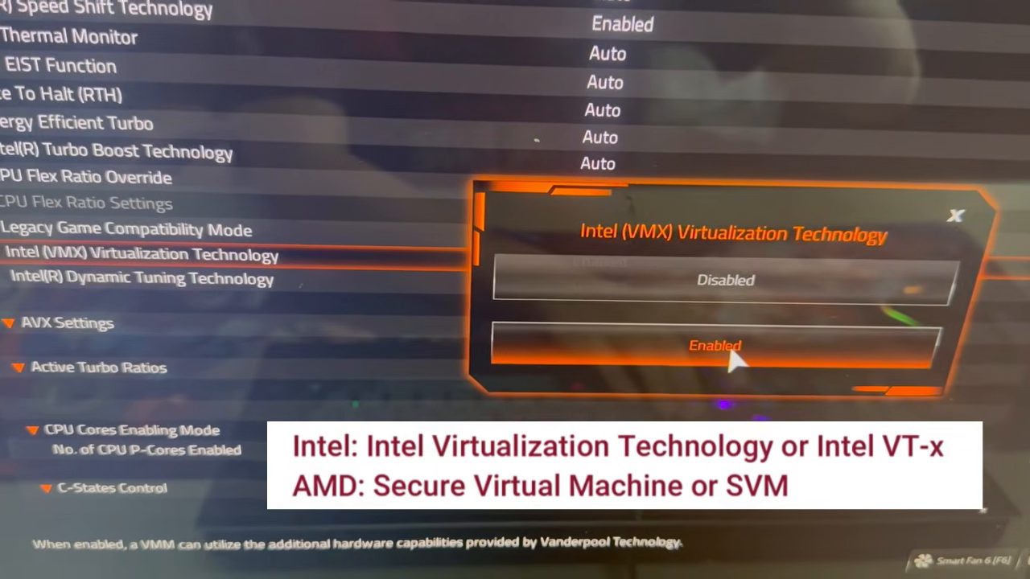
{"action": "left_click", "coordinate": [643, 326]}
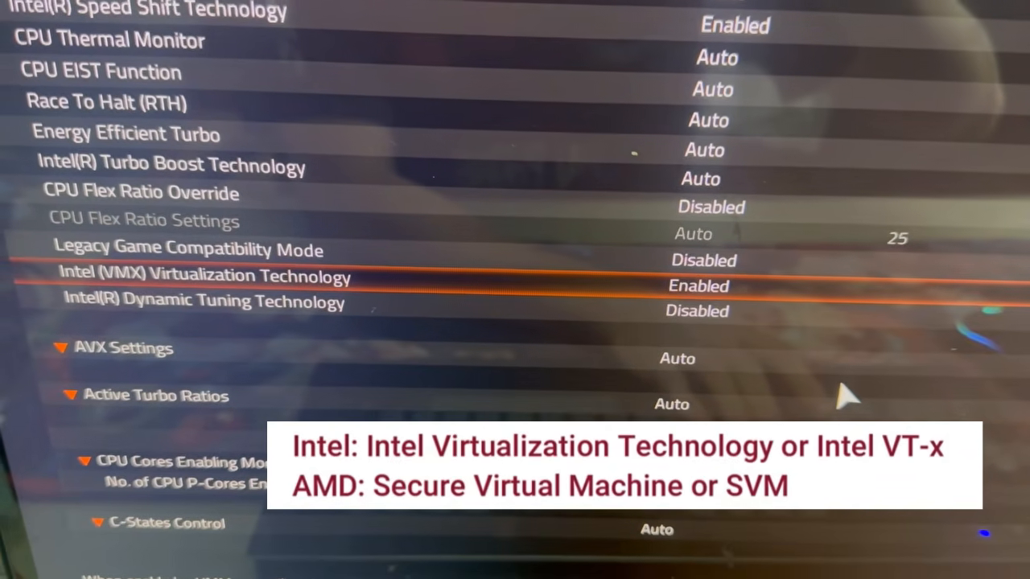
{"action": "key", "text": "F10"}
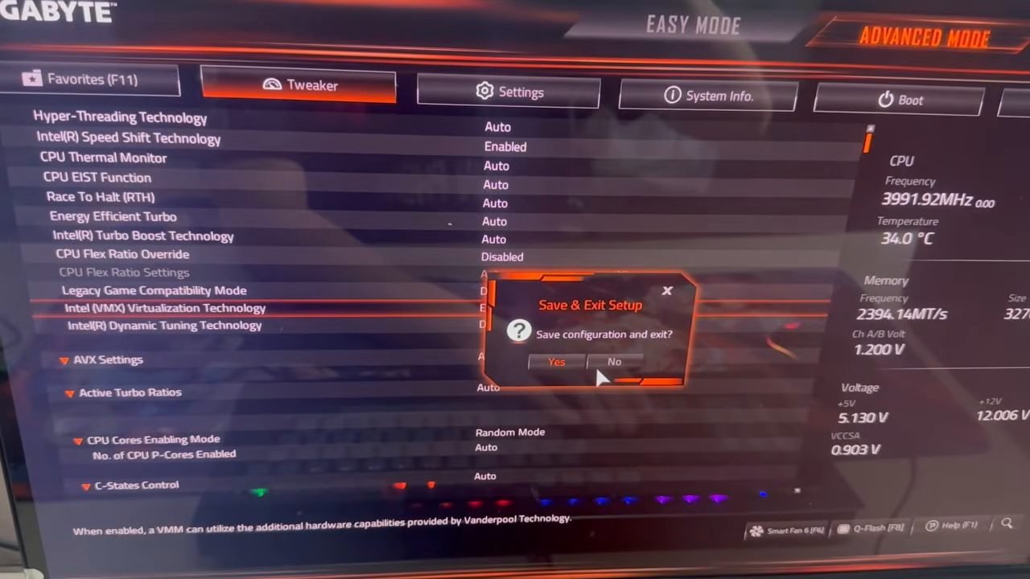
{"action": "left_click", "coordinate": [589, 366]}
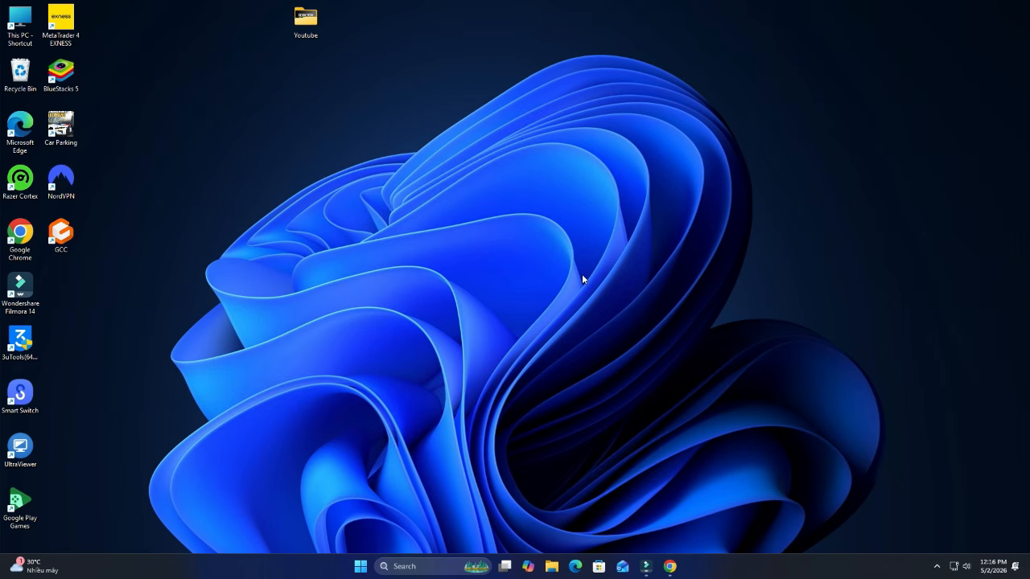
- Search for 'Windows Features' and open the Windows Features settings
{"action": "left_click", "coordinate": [407, 566]}
{"action": "type", "text": "Windows Features"}
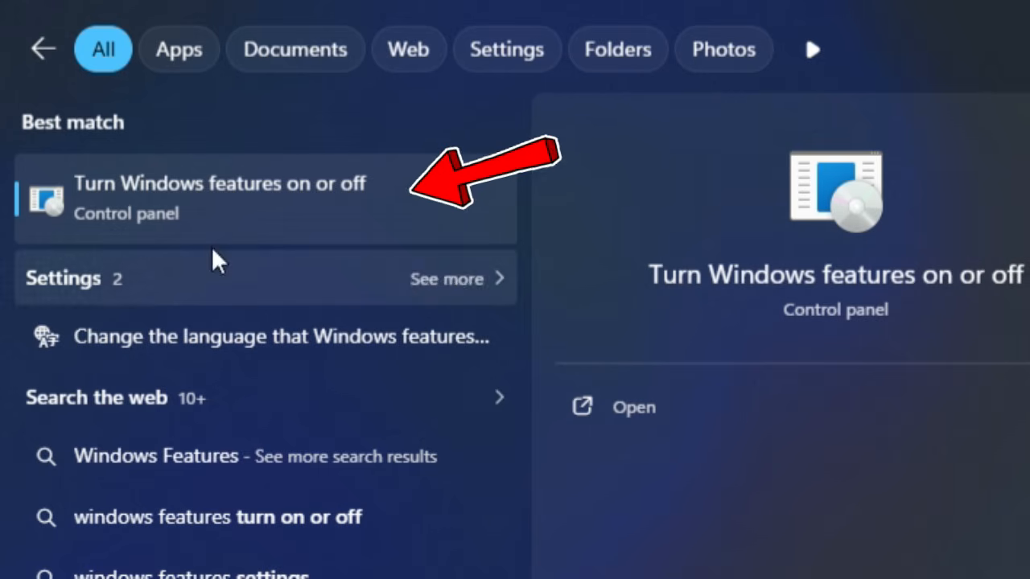
{"action": "left_click", "coordinate": [251, 214]}
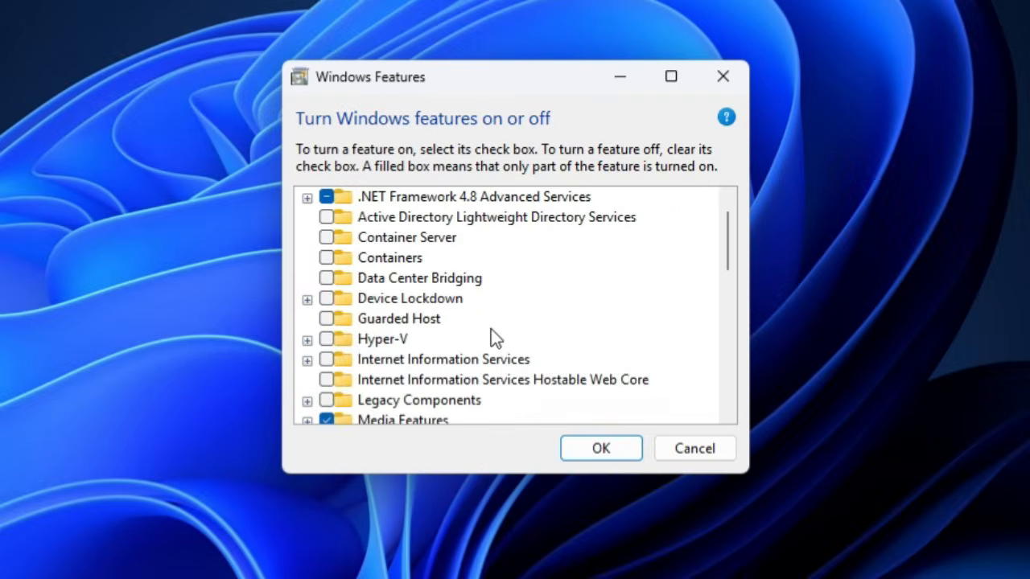
- Turn on Virtual Machine Platform, apply it, and restart the PC to finish installing
{"action": "scroll", "coordinate": [500, 317], "scroll_direction": "down", "scroll_amount": 1}
{"action": "scroll", "coordinate": [482, 351], "scroll_direction": "down", "scroll_amount": 4}
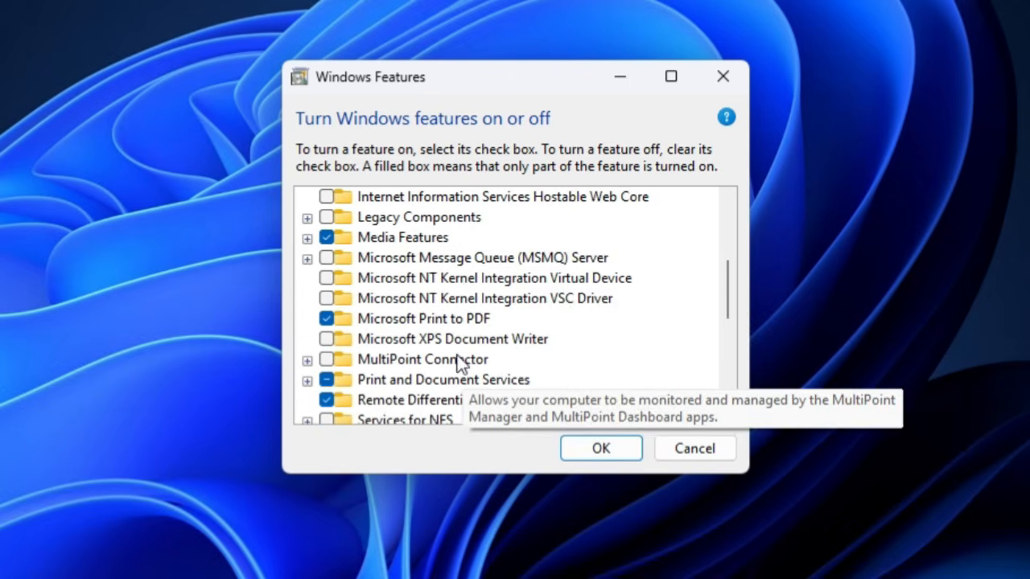
{"action": "scroll", "coordinate": [448, 381], "scroll_direction": "down", "scroll_amount": 3}
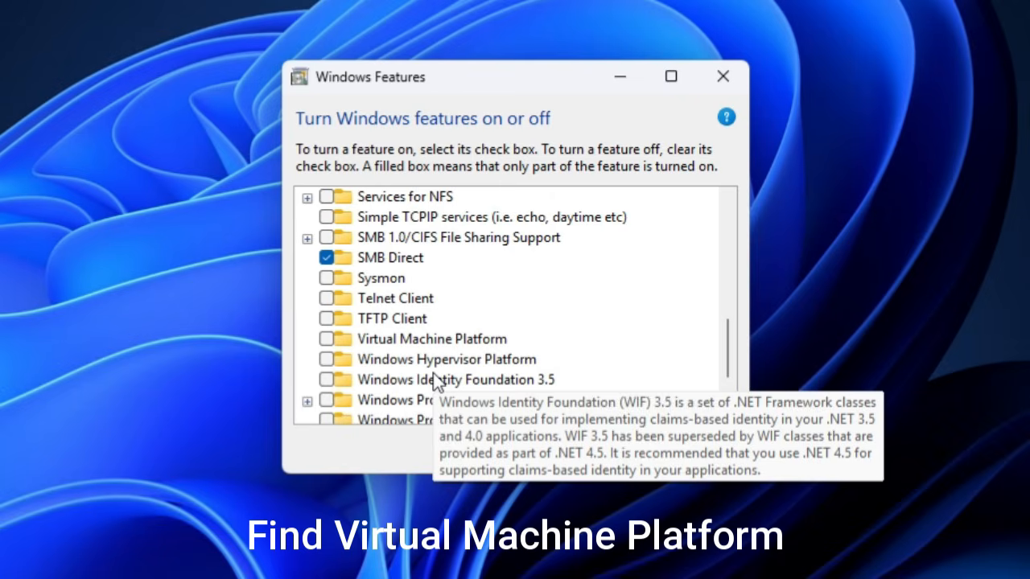
{"action": "scroll", "coordinate": [326, 352], "scroll_direction": "down", "scroll_amount": 1}
{"action": "left_click", "coordinate": [326, 320]}
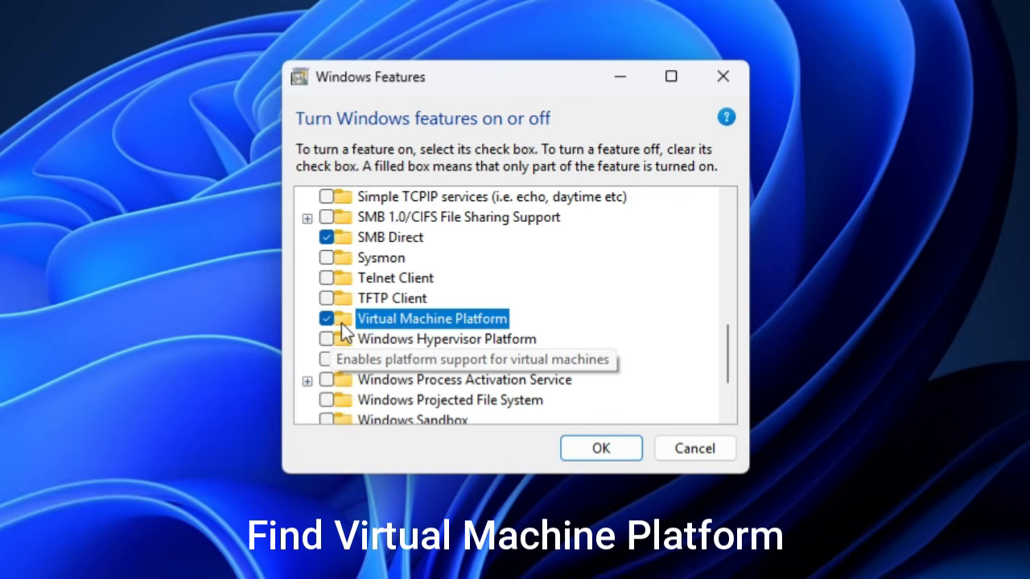
{"action": "left_click", "coordinate": [607, 456]}
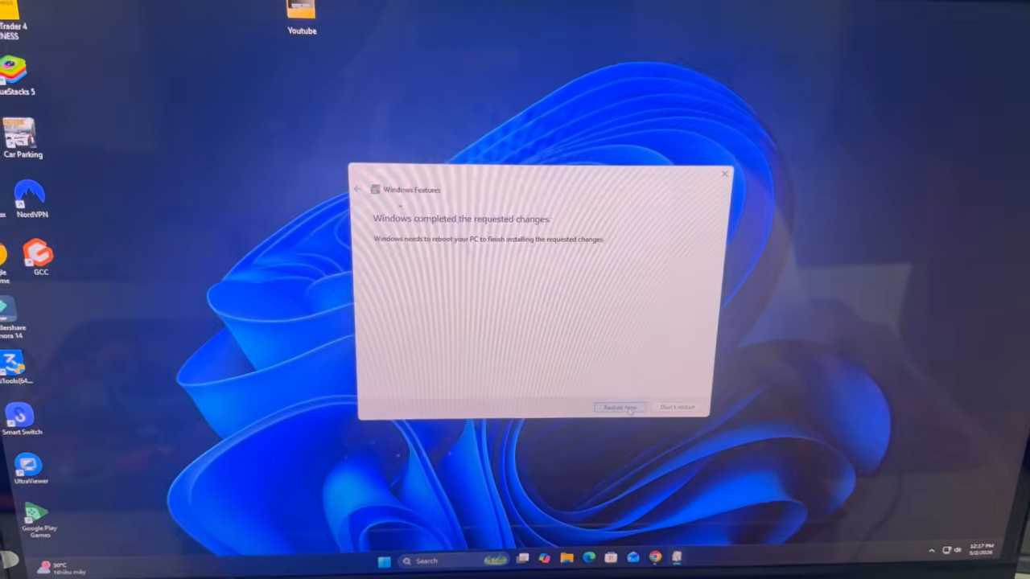
{"action": "left_click", "coordinate": [599, 392]}
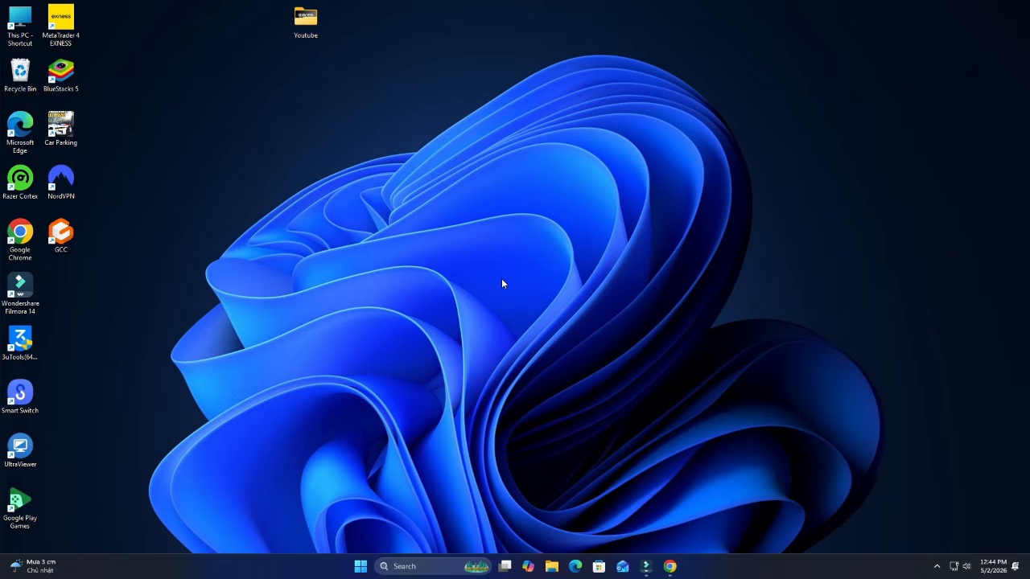
- Go to the Android Studio download page and start the Panda 4 download
{"action": "mouse_move", "coordinate": [669, 565]}
{"action": "left_click", "coordinate": [703, 522]}
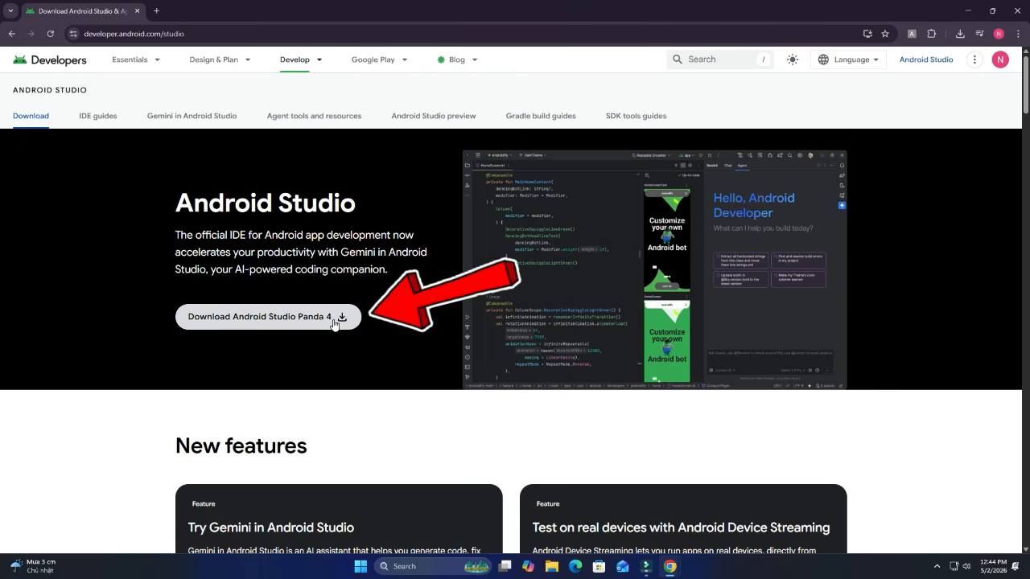
{"action": "left_click", "coordinate": [335, 322]}
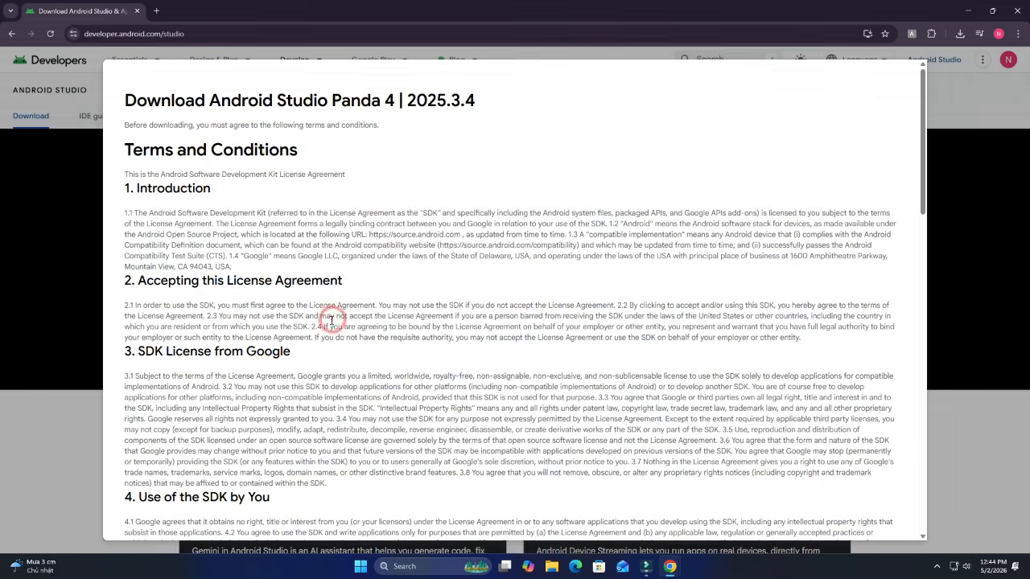
- Agree to the terms, download the Windows installer, and run it
{"action": "scroll", "coordinate": [474, 363], "scroll_direction": "down", "scroll_amount": 20}
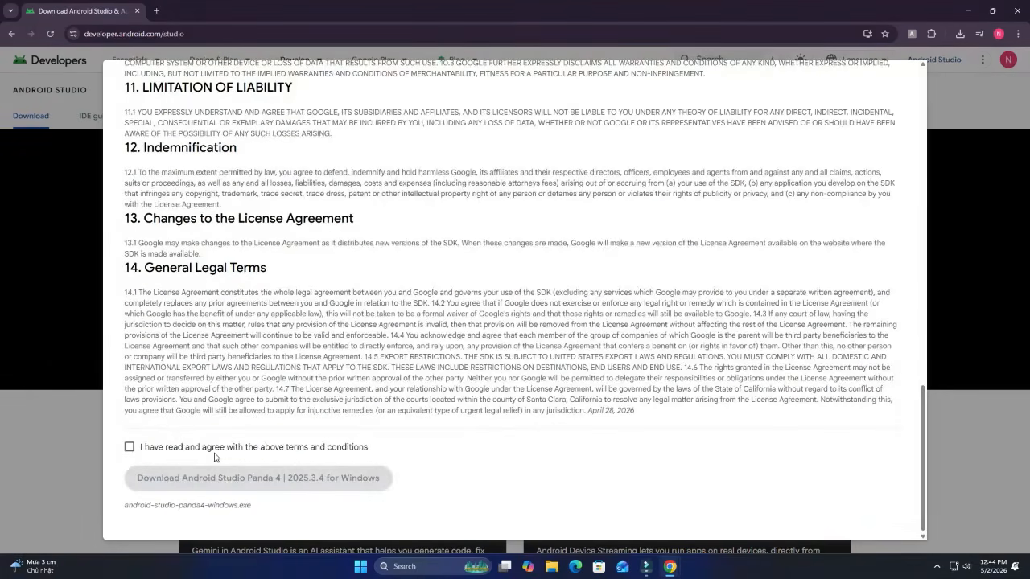
{"action": "left_click", "coordinate": [156, 448]}
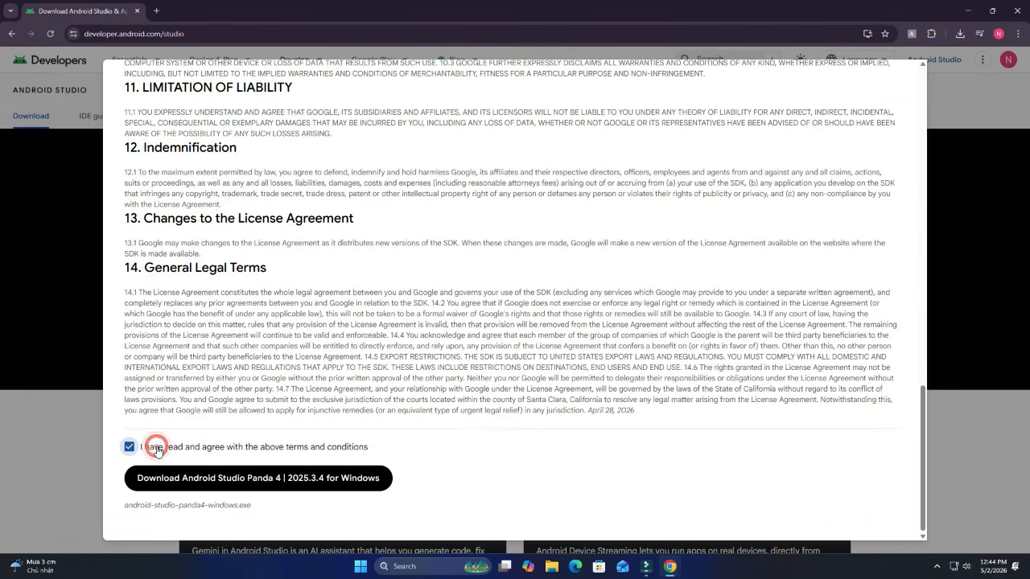
{"action": "left_click", "coordinate": [287, 487]}
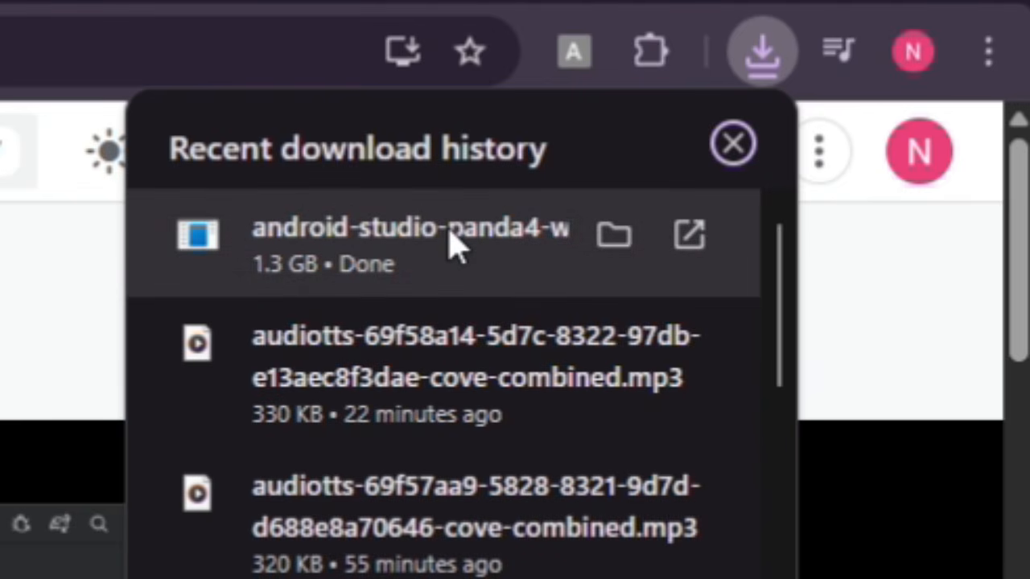
{"action": "left_click", "coordinate": [450, 233]}
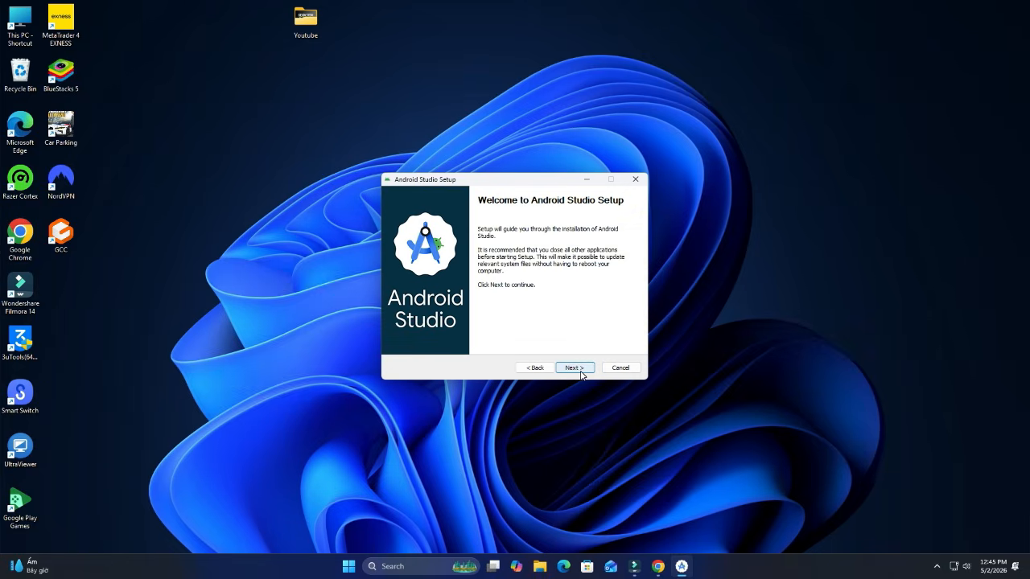
- Install Android Studio with default components and settings, then finish to launch it
{"action": "left_click", "coordinate": [580, 370]}
{"action": "left_click", "coordinate": [580, 370]}
{"action": "left_click", "coordinate": [580, 370]}
{"action": "left_click", "coordinate": [580, 370]}
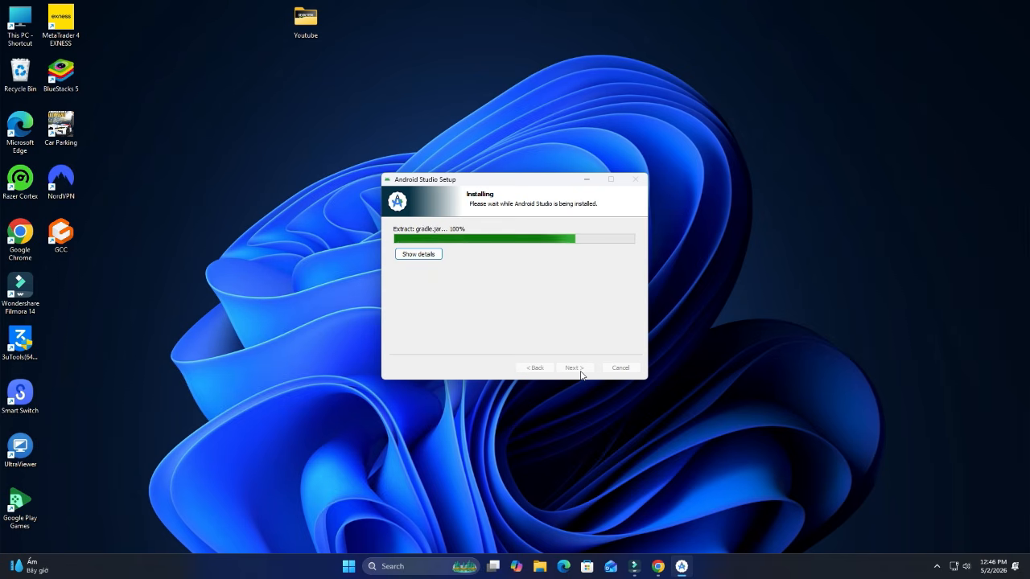
{"action": "left_click", "coordinate": [574, 368]}
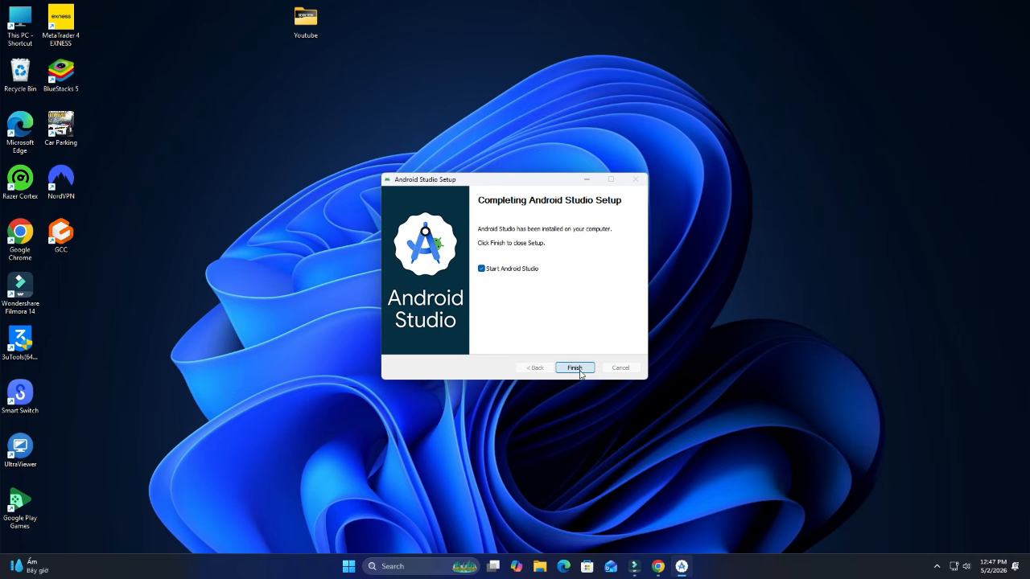
{"action": "left_click", "coordinate": [576, 368]}
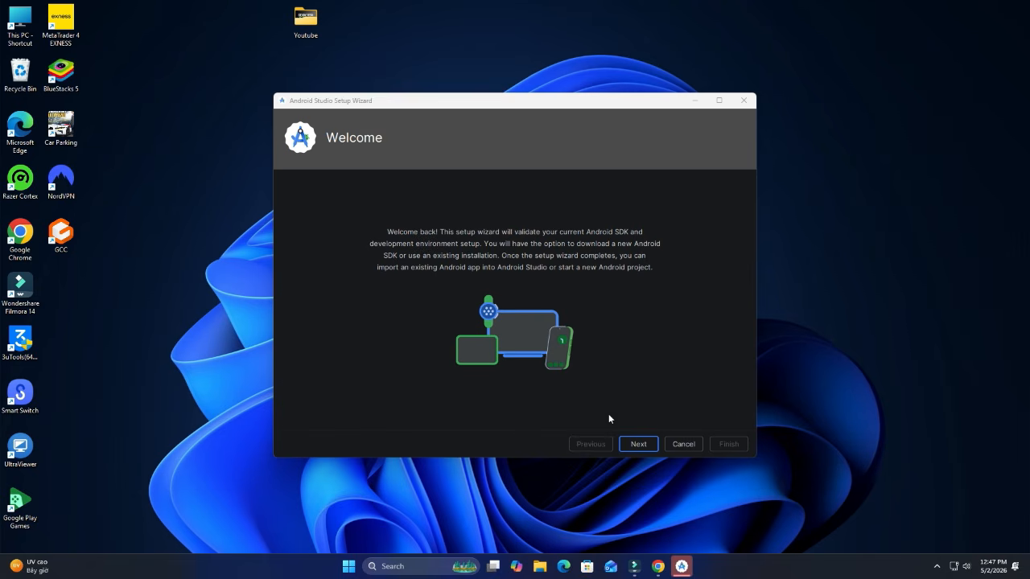
- Run the Setup Wizard as a Standard install, downloading the SDK, build-tools, platform-tools and emulator
{"action": "left_click", "coordinate": [643, 444]}
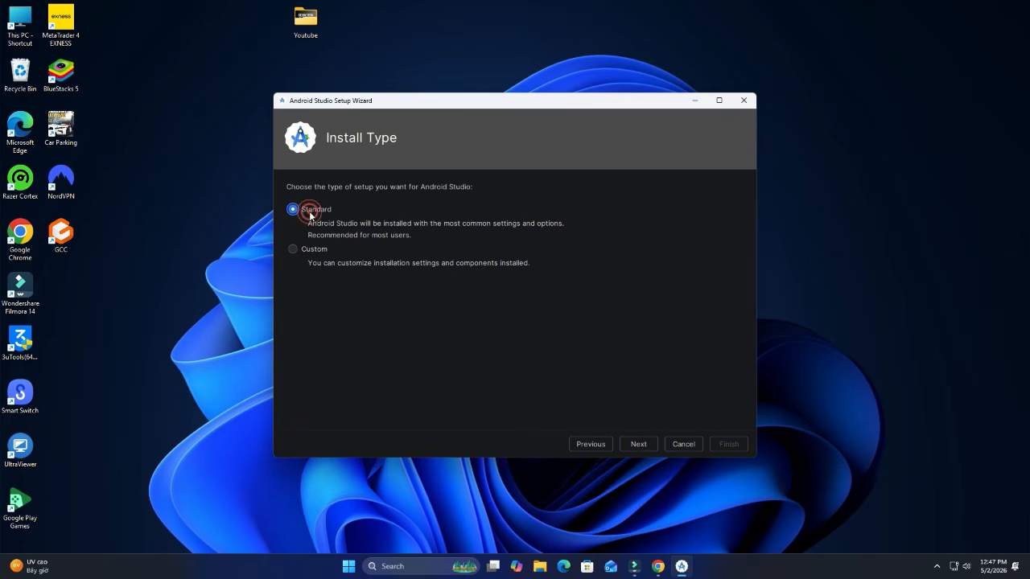
{"action": "left_click", "coordinate": [647, 446]}
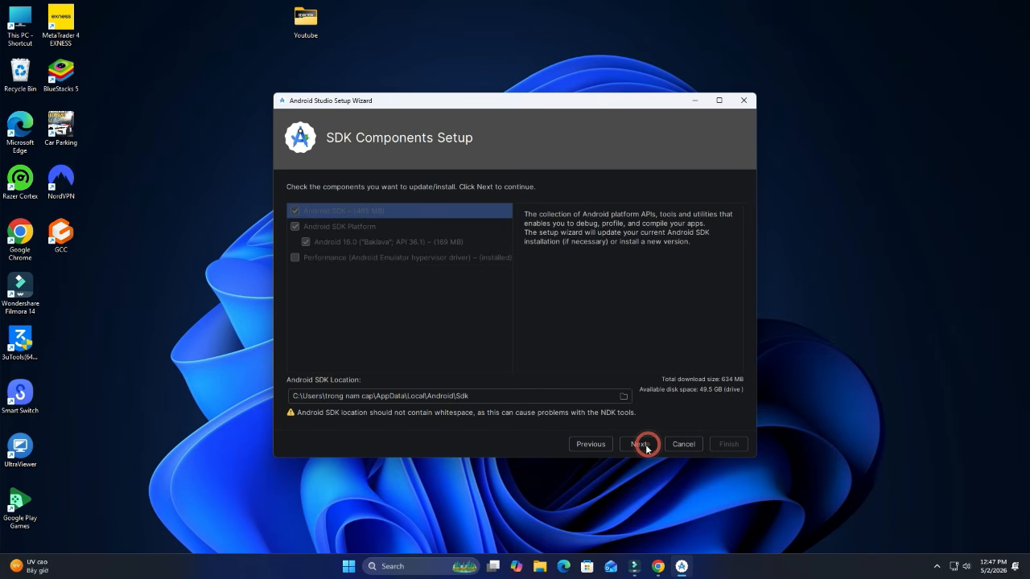
{"action": "left_click", "coordinate": [646, 444]}
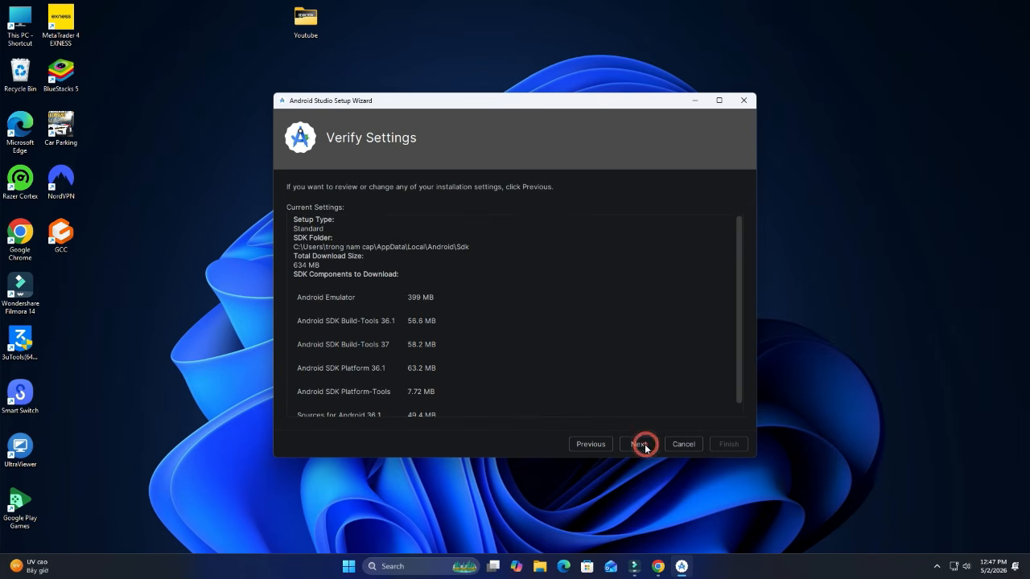
{"action": "scroll", "coordinate": [610, 404], "scroll_direction": "down", "scroll_amount": 1}
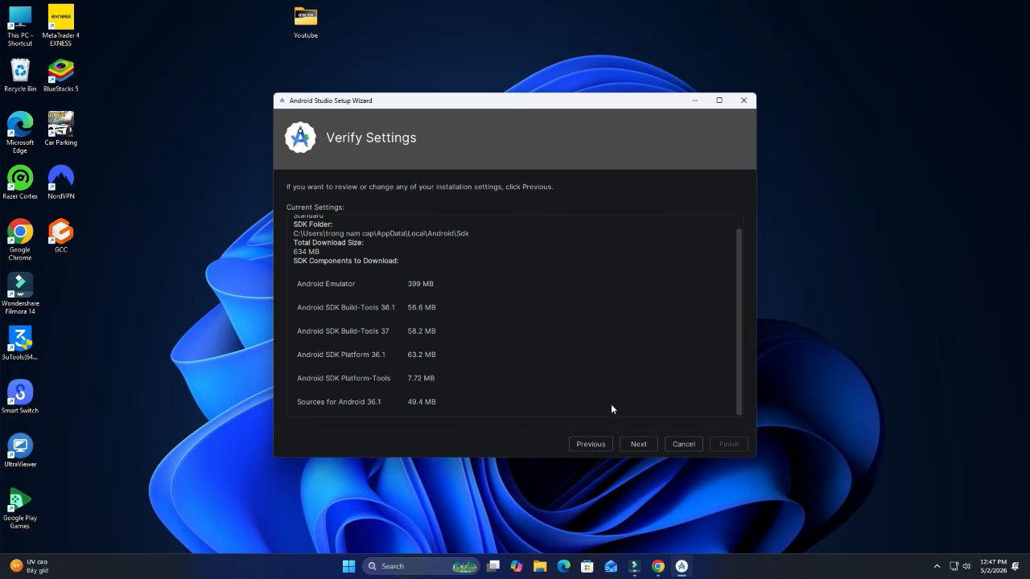
{"action": "left_click", "coordinate": [646, 447]}
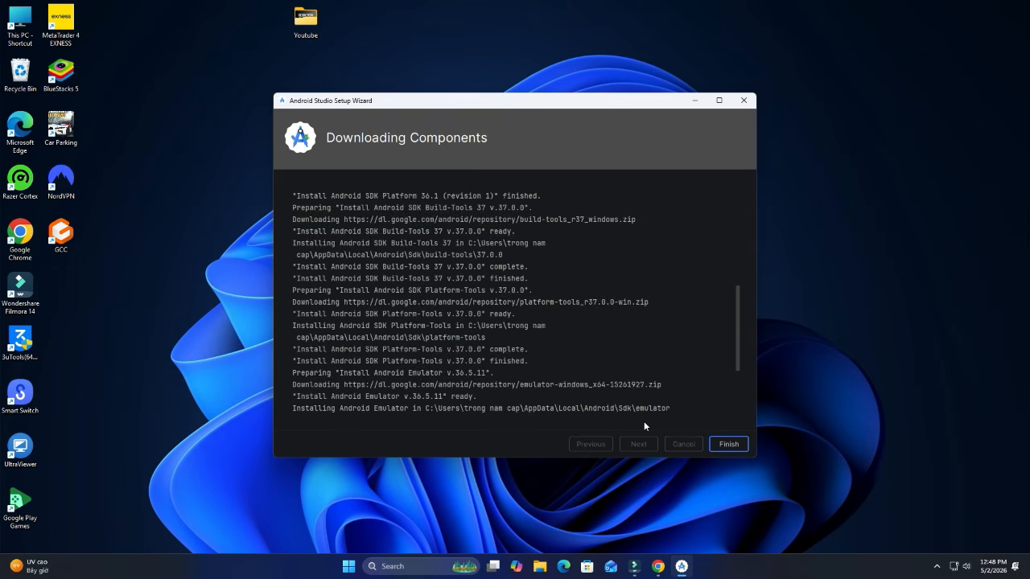
{"action": "left_click", "coordinate": [726, 443]}
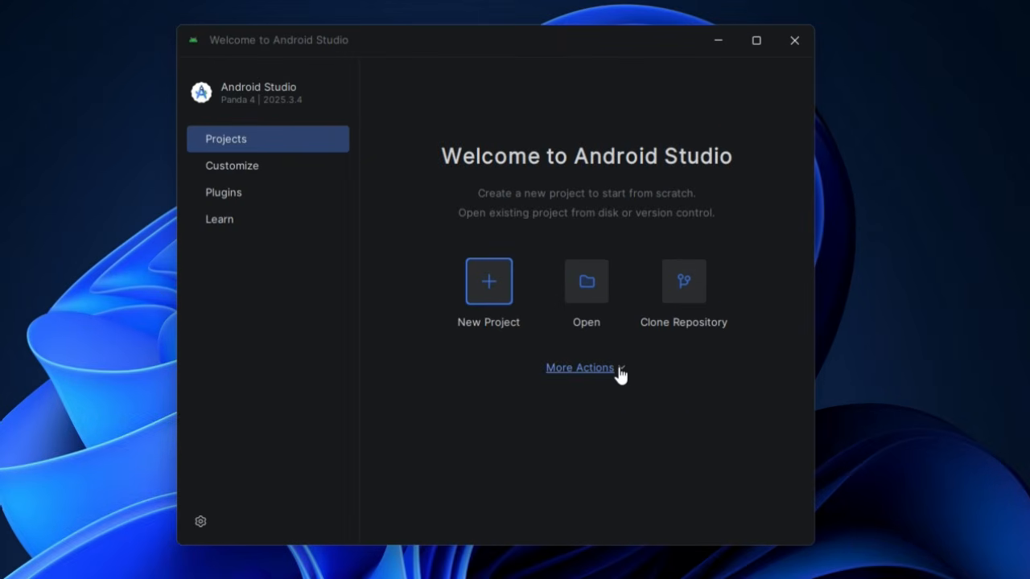
{"action": "left_click", "coordinate": [619, 368]}
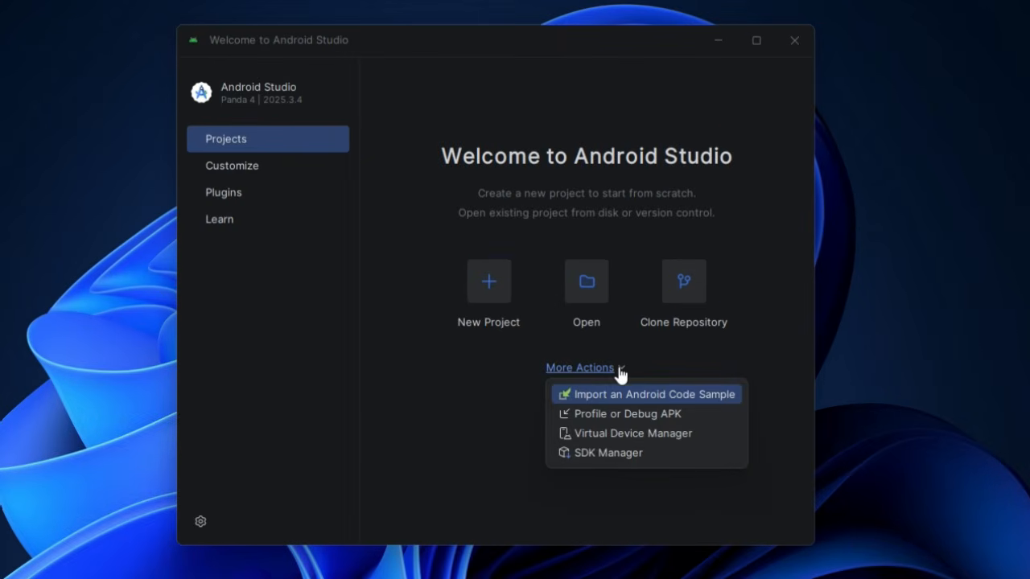
{"action": "left_click", "coordinate": [635, 455]}
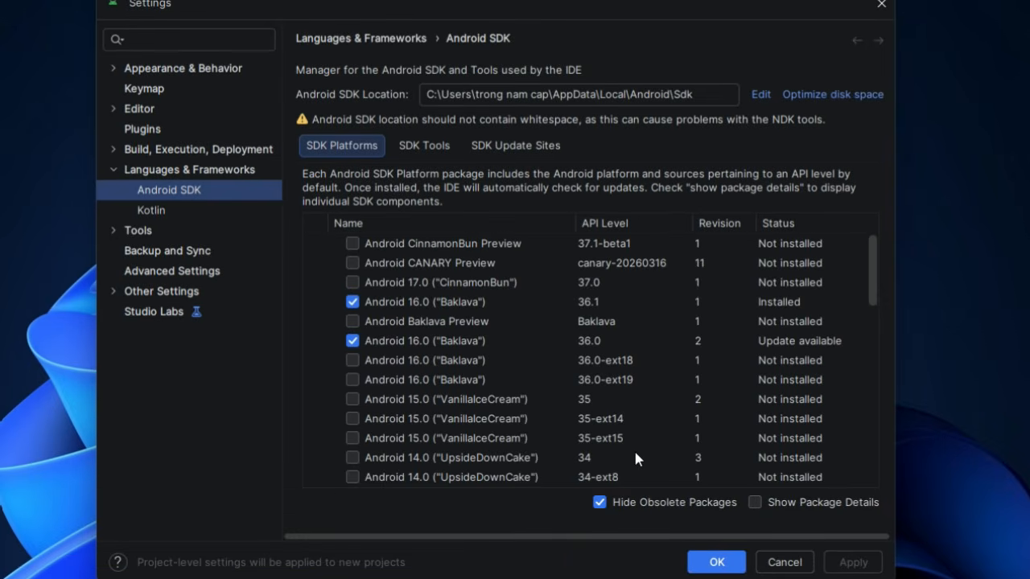
{"action": "left_click", "coordinate": [393, 302]}
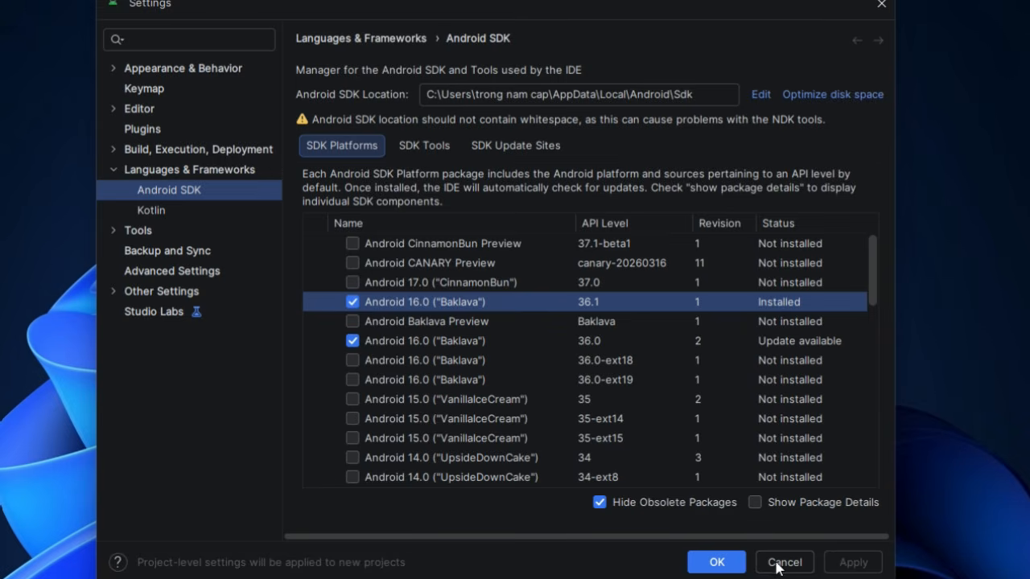
{"action": "left_click", "coordinate": [717, 562]}
- Open the Virtual Device Manager and start creating a new virtual device
{"action": "left_click", "coordinate": [593, 296]}
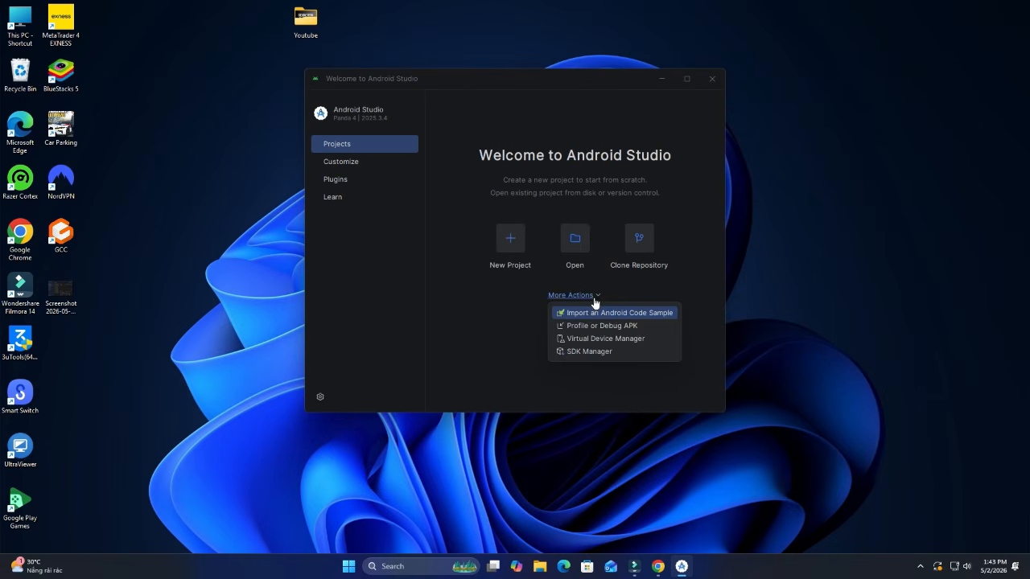
{"action": "left_click", "coordinate": [616, 341]}
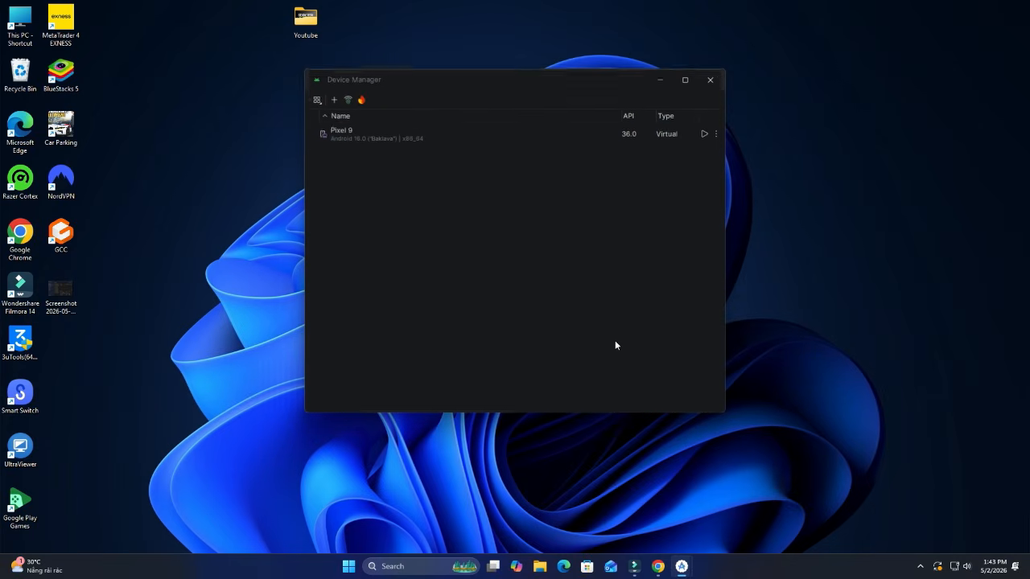
{"action": "left_click", "coordinate": [332, 98]}
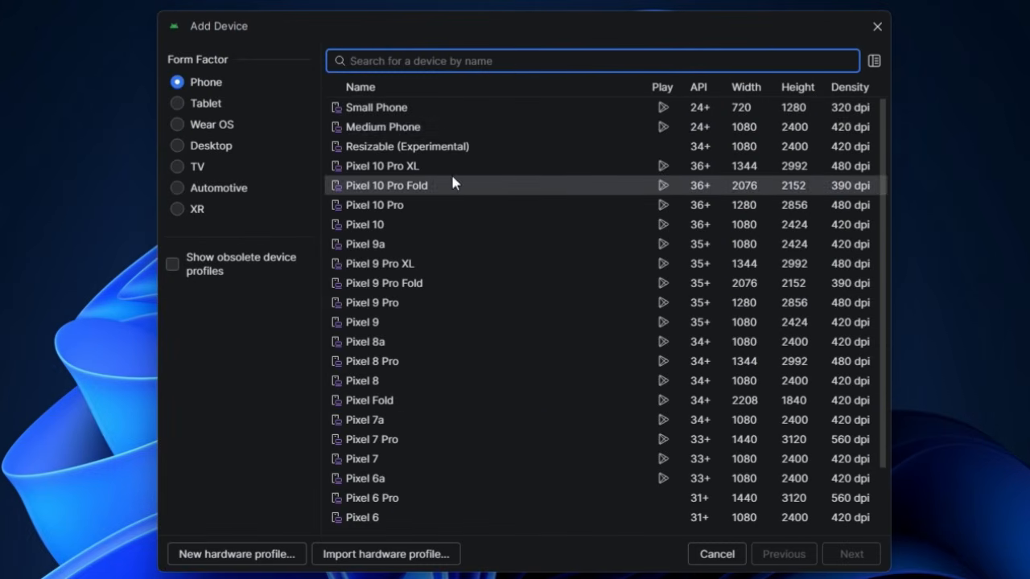
- Browse the phone, tablet, desktop and TV hardware profile lists
{"action": "left_click", "coordinate": [211, 84]}
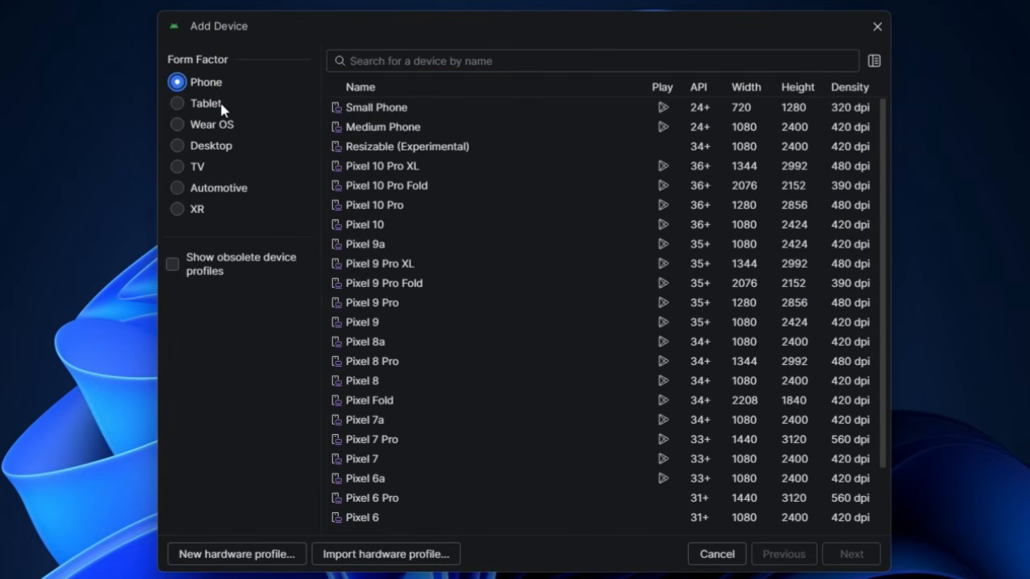
{"action": "left_click", "coordinate": [220, 106]}
{"action": "left_click", "coordinate": [222, 149]}
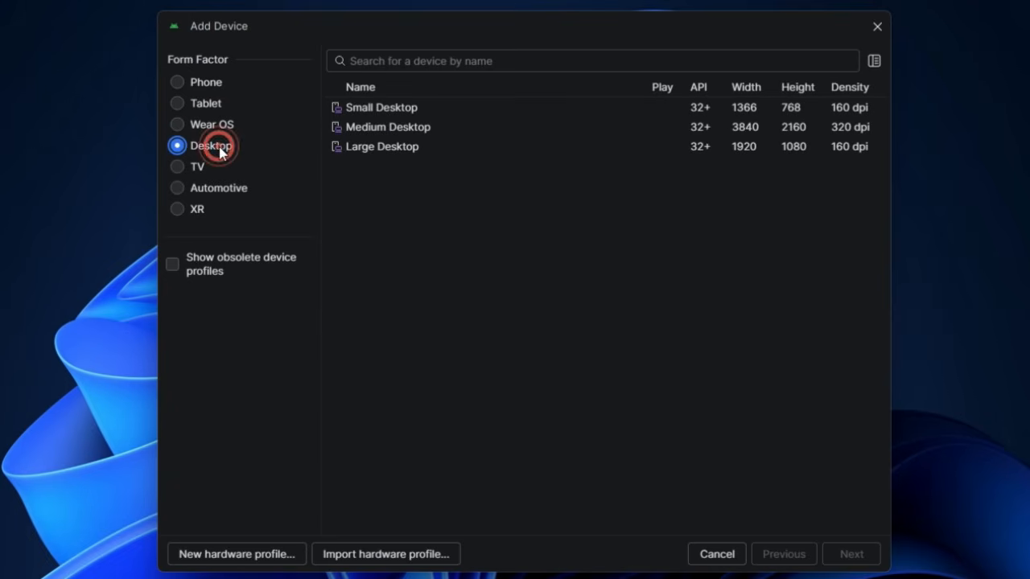
{"action": "left_click", "coordinate": [203, 169]}
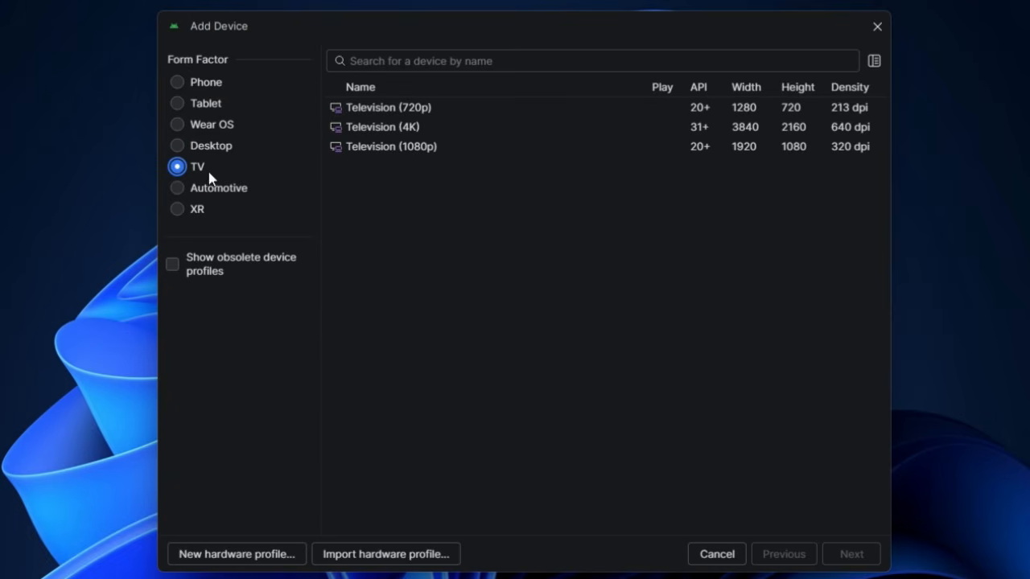
{"action": "left_click", "coordinate": [209, 84]}
{"action": "scroll", "coordinate": [472, 168], "scroll_direction": "down", "scroll_amount": 3}
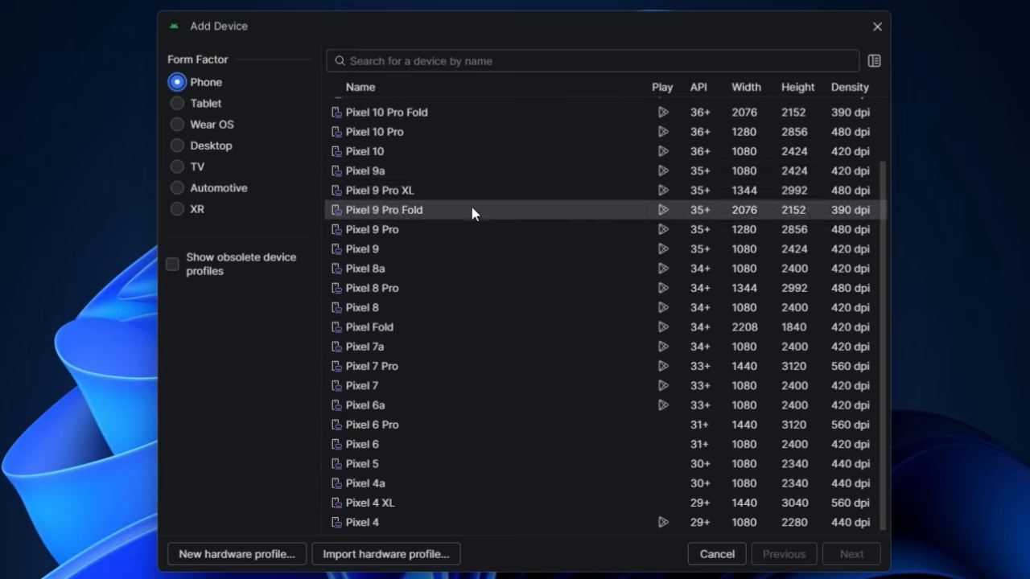
{"action": "scroll", "coordinate": [515, 338], "scroll_direction": "up", "scroll_amount": 3}
{"action": "left_click", "coordinate": [211, 106]}
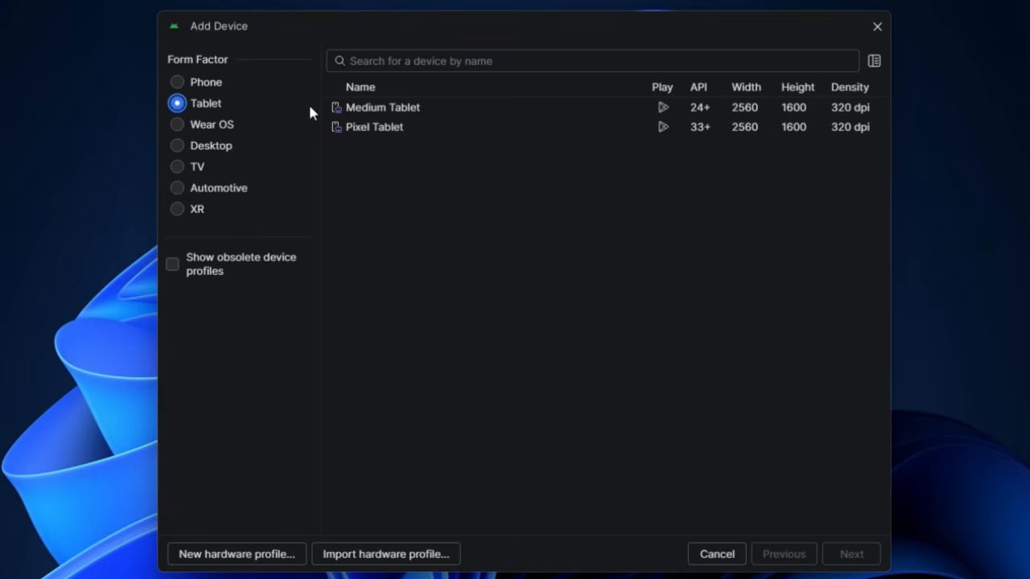
{"action": "left_click", "coordinate": [213, 147]}
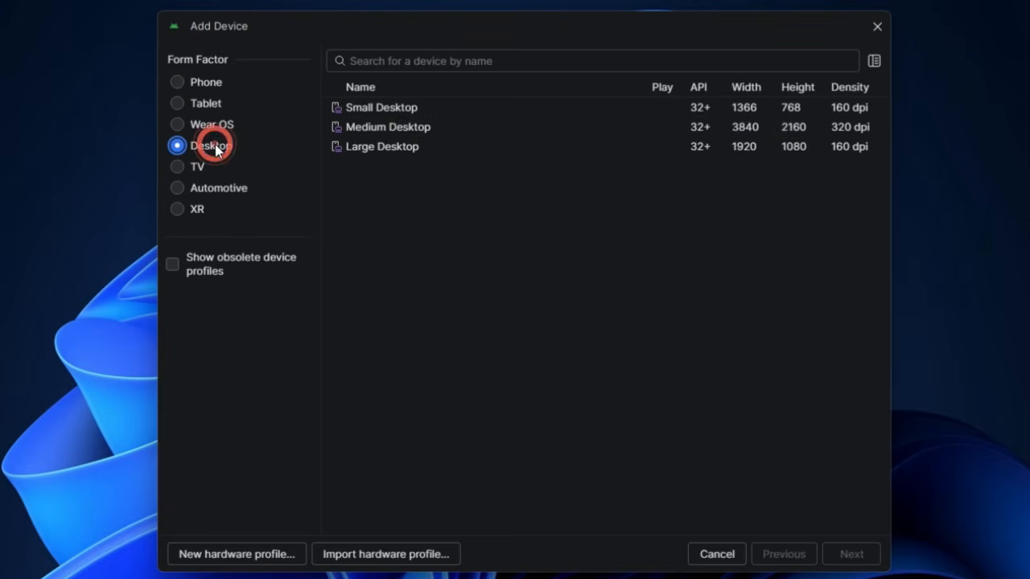
- Try the Medium Desktop profile, then go back and select Pixel Tablet instead
{"action": "left_click", "coordinate": [435, 122]}
{"action": "left_click", "coordinate": [863, 563]}
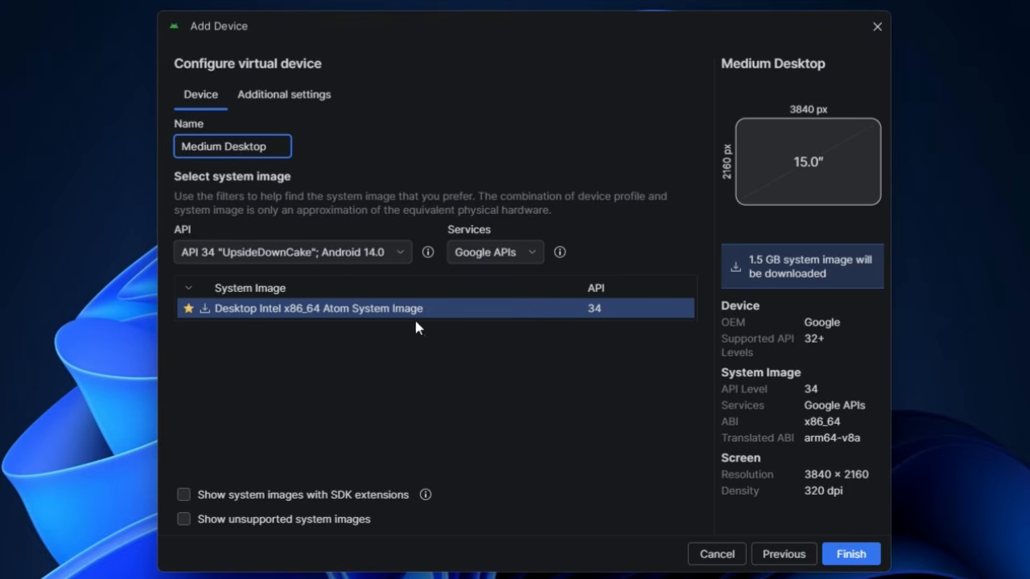
{"action": "left_click", "coordinate": [375, 252]}
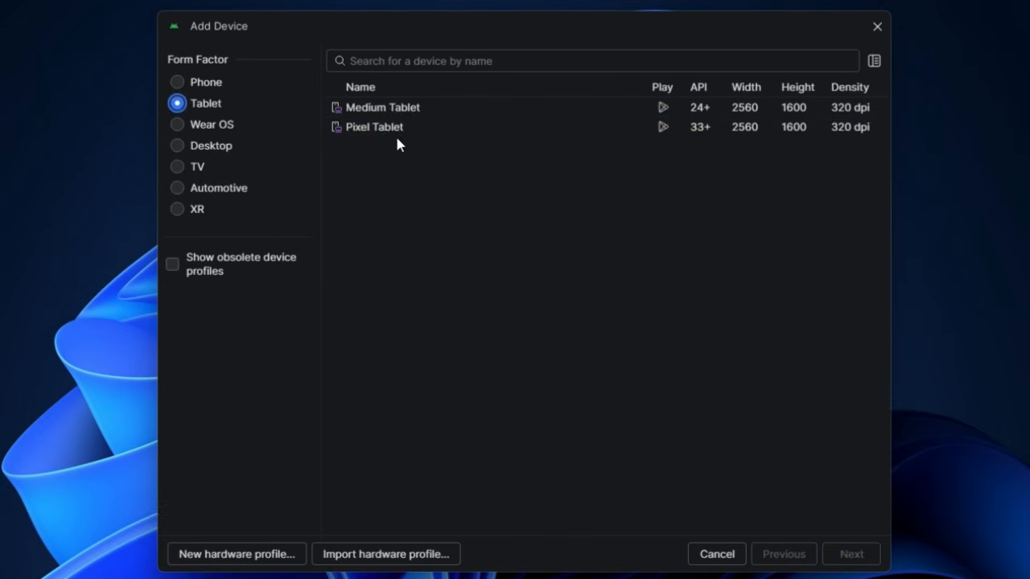
{"action": "left_click", "coordinate": [399, 132]}
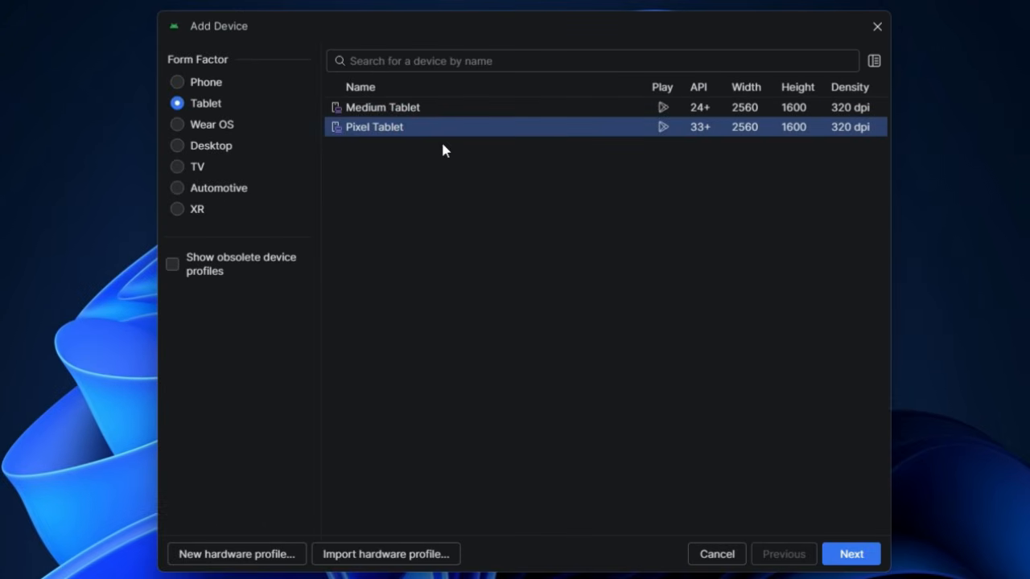
- Select API 36.1 Baklava with Google Play Store and the Google Play Intel x86_64 image
{"action": "left_click", "coordinate": [851, 554]}
{"action": "left_click", "coordinate": [392, 252]}
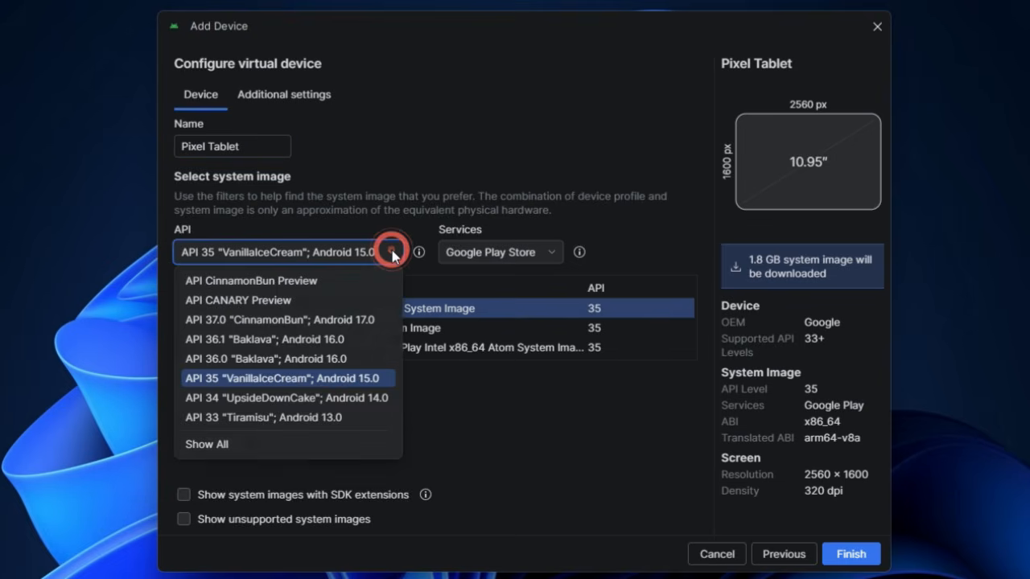
{"action": "left_click", "coordinate": [364, 339]}
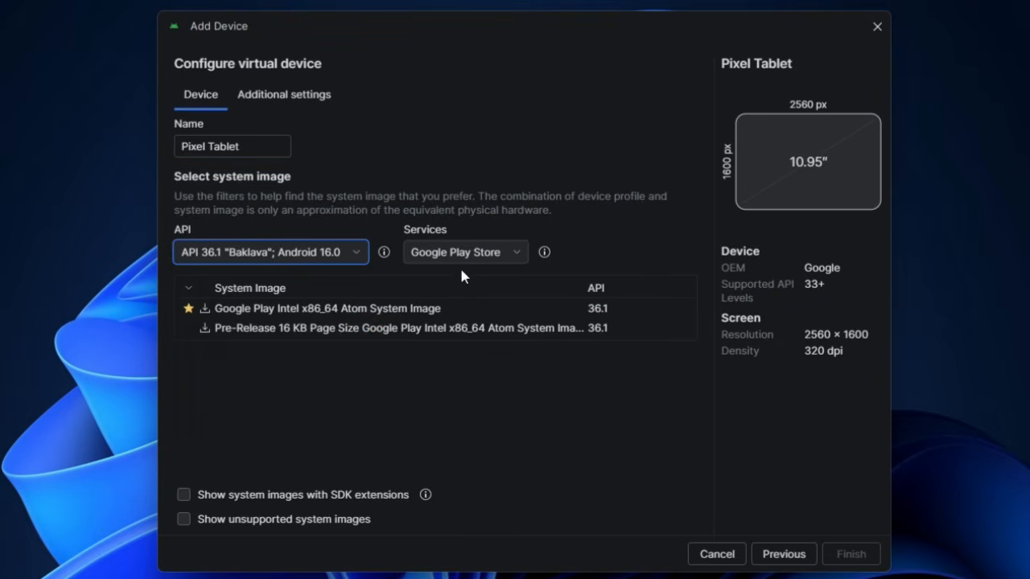
{"action": "left_click", "coordinate": [505, 256]}
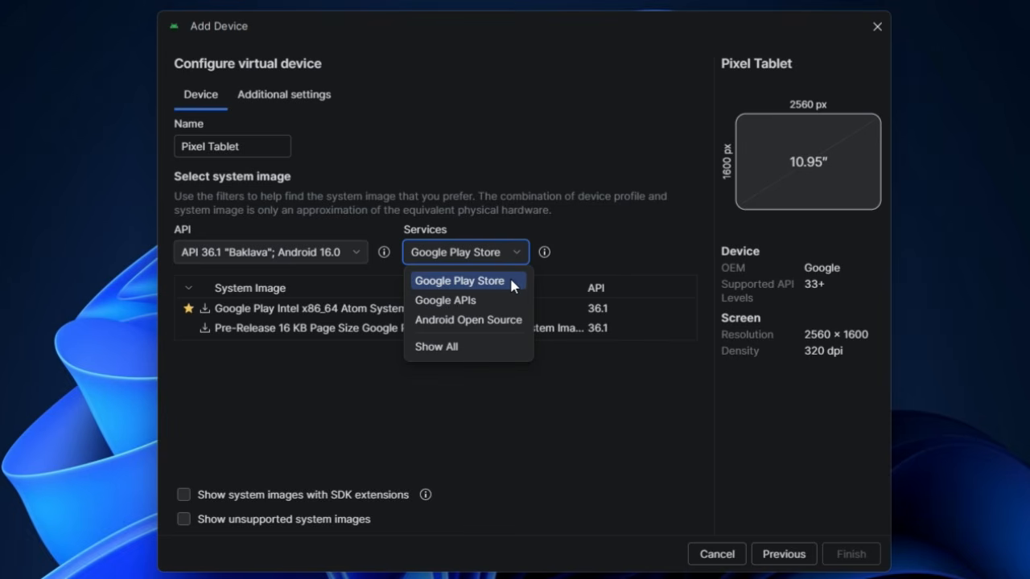
{"action": "left_click", "coordinate": [511, 281]}
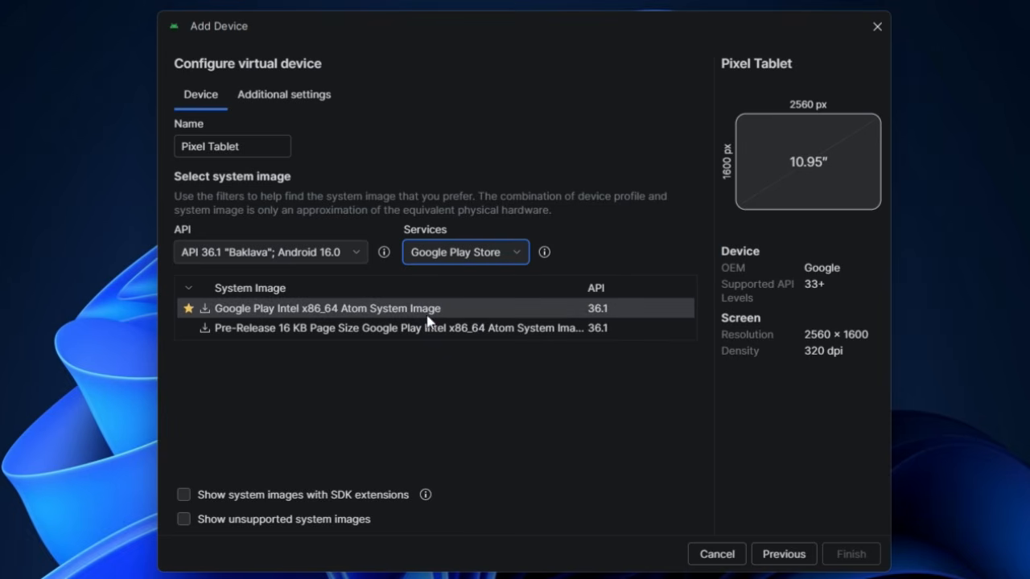
{"action": "left_click", "coordinate": [386, 316]}
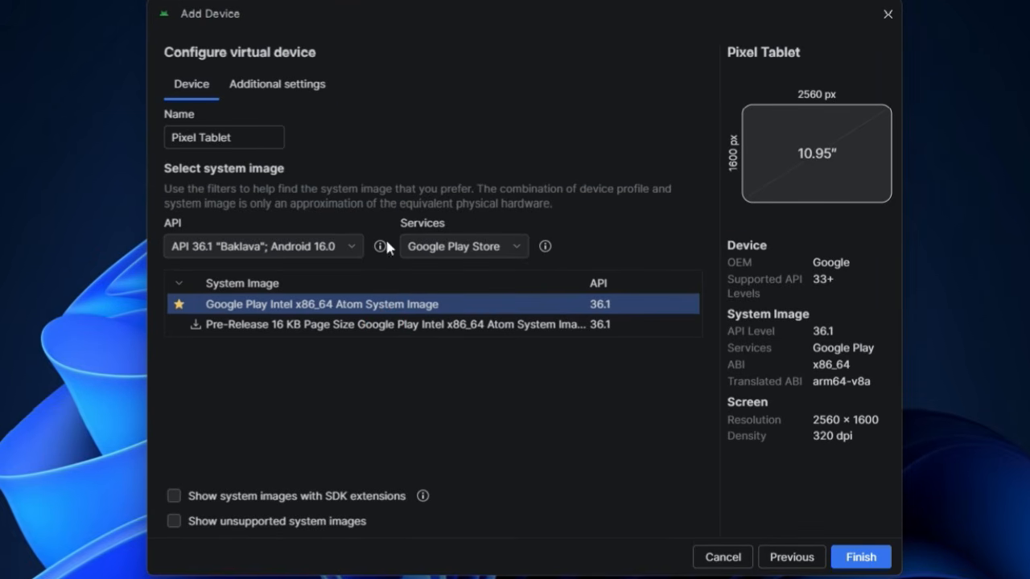
{"action": "left_click", "coordinate": [283, 83]}
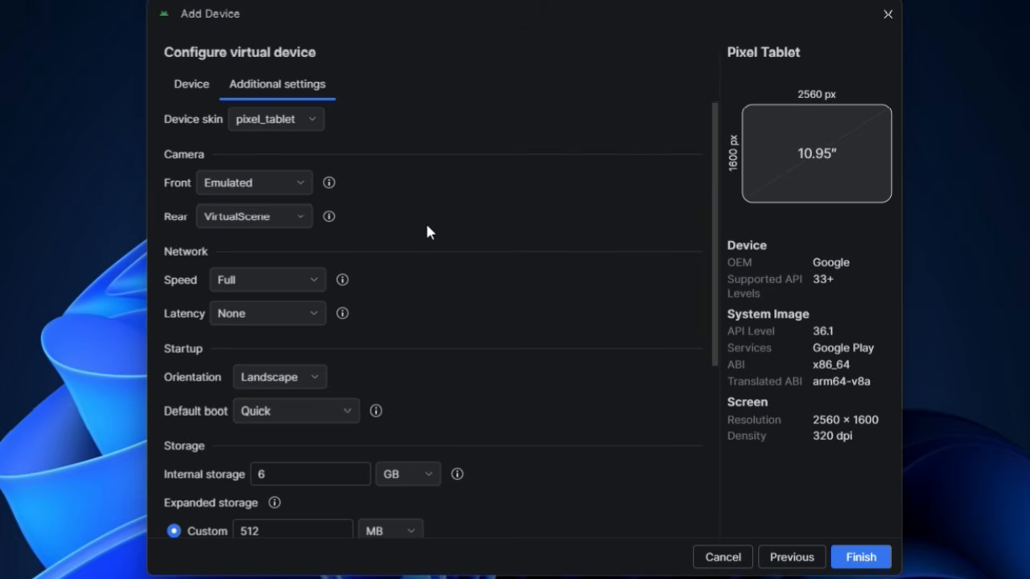
- Set internal storage to 30 GB and custom expanded storage to 2 GB
{"action": "scroll", "coordinate": [427, 234], "scroll_direction": "down", "scroll_amount": 5}
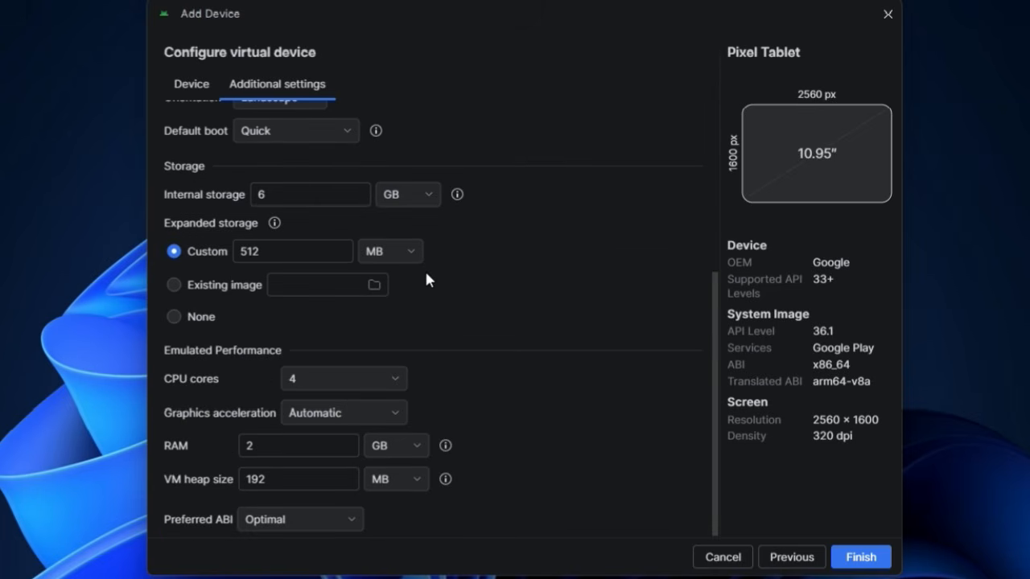
{"action": "scroll", "coordinate": [424, 262], "scroll_direction": "up", "scroll_amount": 5}
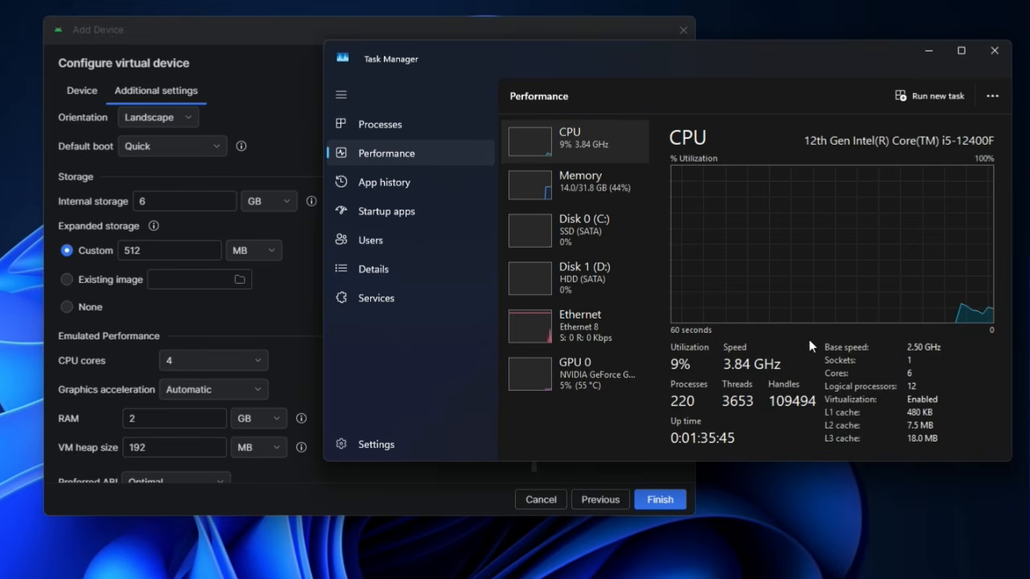
{"action": "left_click", "coordinate": [994, 51]}
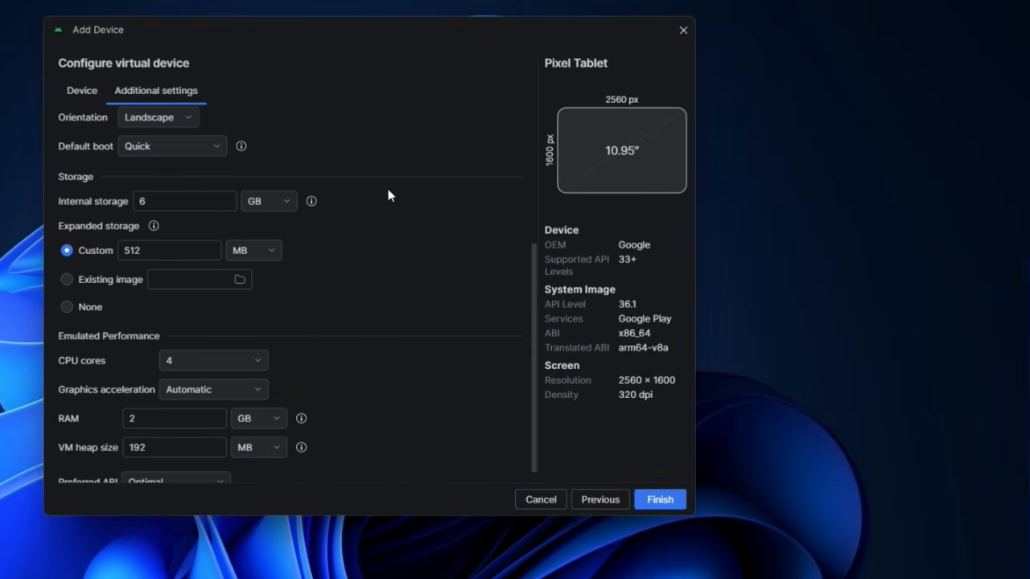
{"action": "left_click", "coordinate": [177, 200]}
{"action": "key", "text": "BackSpace"}
{"action": "type", "text": "3"}
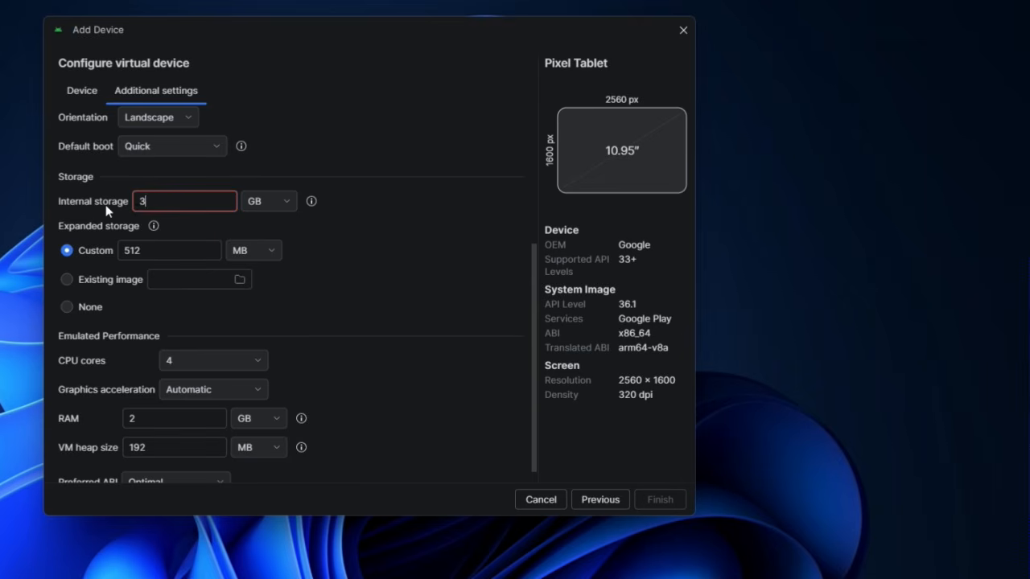
{"action": "type", "text": "0"}
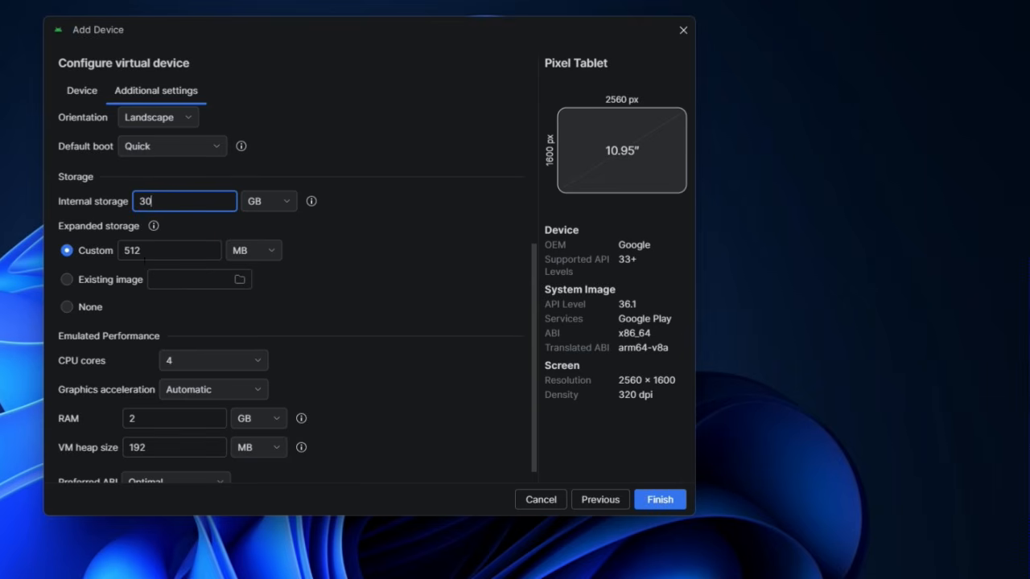
{"action": "left_click_drag", "start_coordinate": [147, 251], "coordinate": [110, 246]}
{"action": "type", "text": "2"}
{"action": "left_click", "coordinate": [272, 252]}
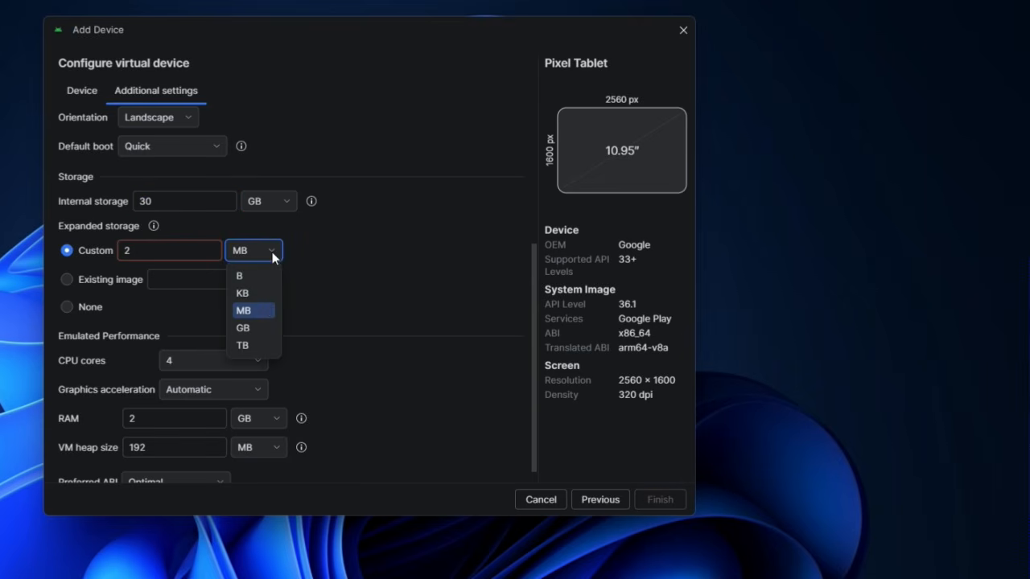
{"action": "left_click", "coordinate": [254, 327]}
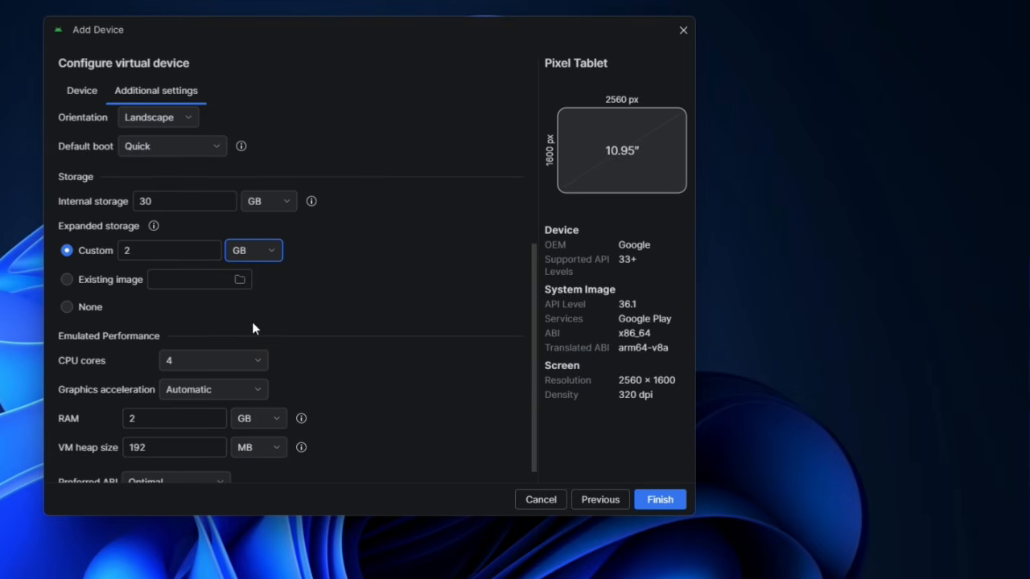
- Give the device 6 CPU cores, 4 GB RAM and 512 MB VM heap, then create it
{"action": "scroll", "coordinate": [236, 346], "scroll_direction": "down", "scroll_amount": 1}
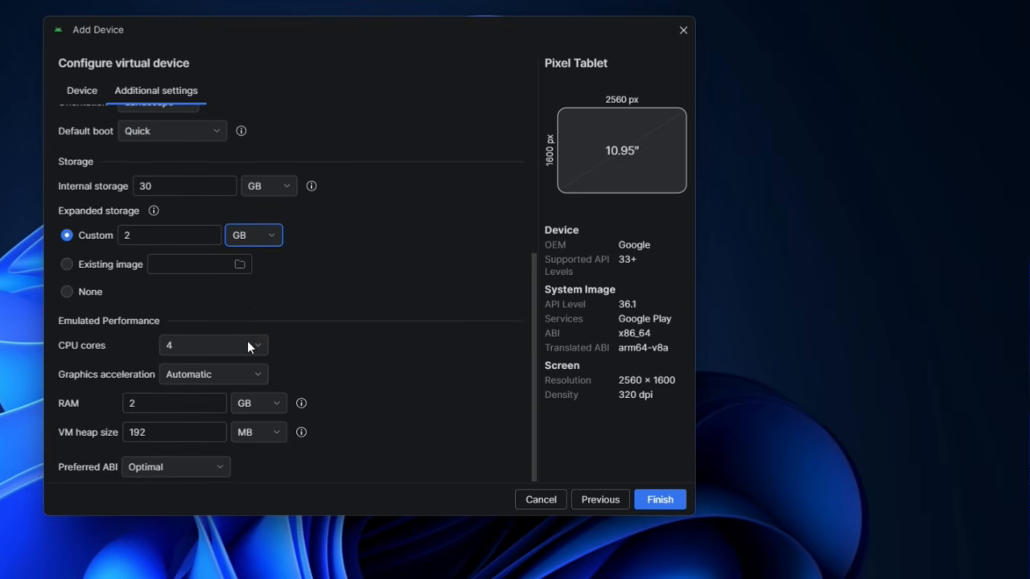
{"action": "left_click", "coordinate": [247, 346]}
{"action": "left_click", "coordinate": [230, 460]}
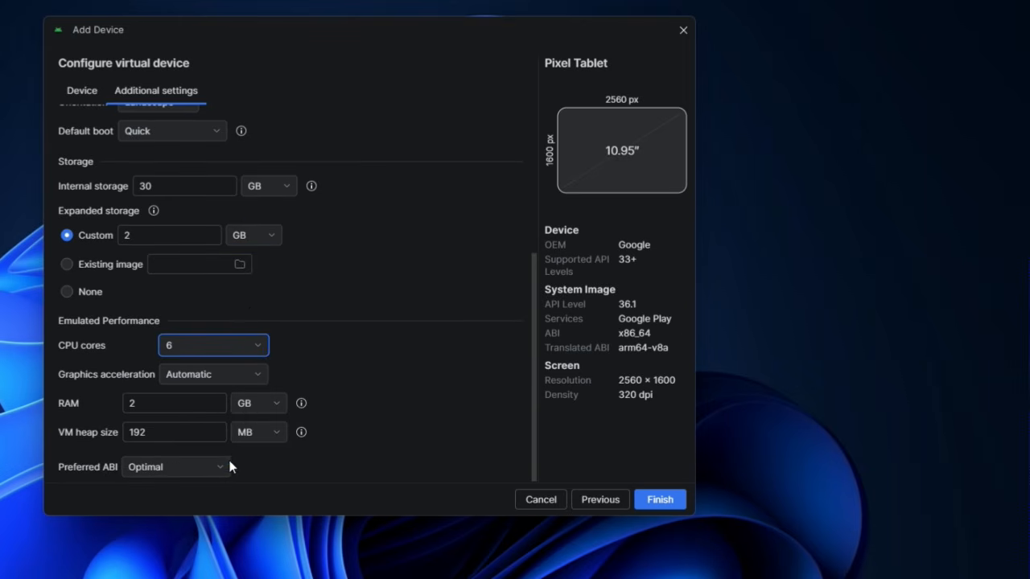
{"action": "left_click", "coordinate": [146, 403]}
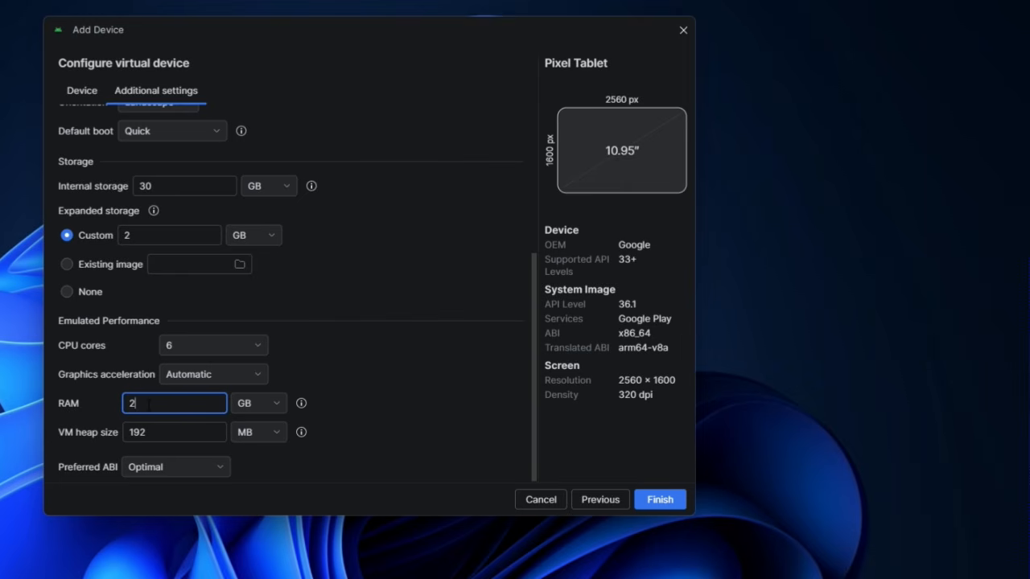
{"action": "double_click", "coordinate": [148, 404]}
{"action": "type", "text": "4"}
{"action": "left_click", "coordinate": [165, 435]}
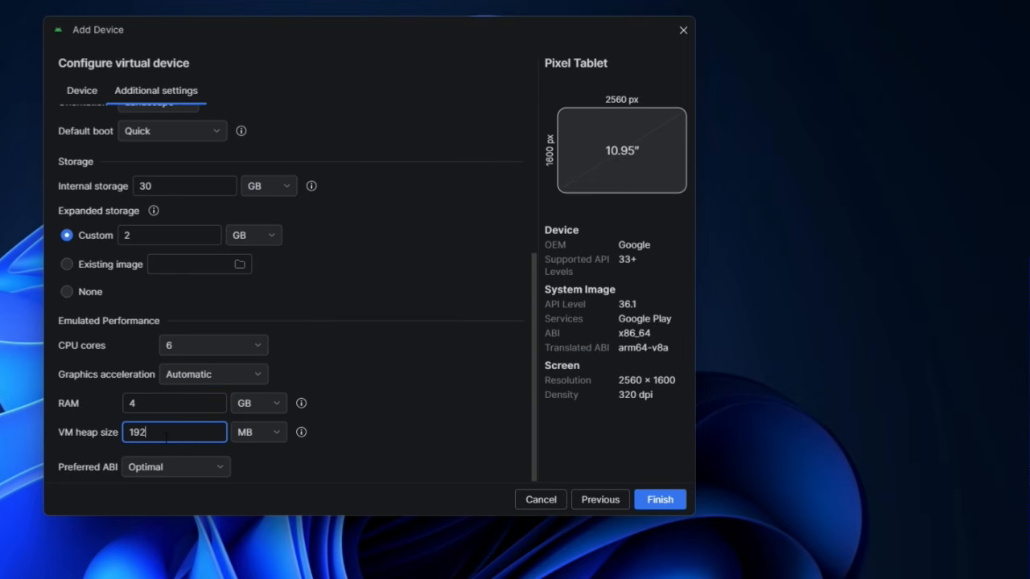
{"action": "left_click_drag", "start_coordinate": [170, 435], "coordinate": [107, 436]}
{"action": "type", "text": "512"}
{"action": "left_click", "coordinate": [672, 504]}
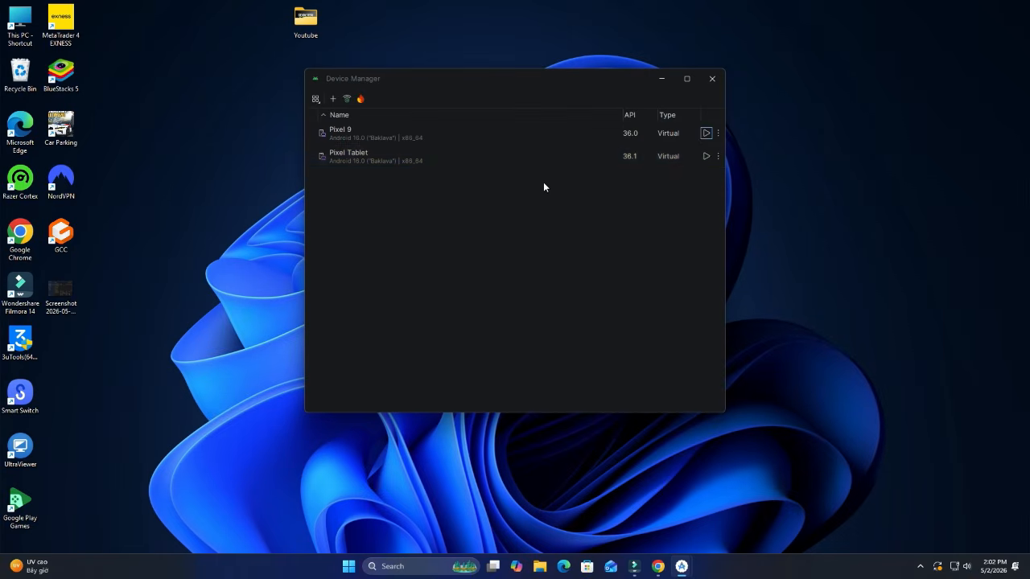
- Run the Pixel Tablet from Device Manager and pull down its notification shade and quick settings
{"action": "left_click", "coordinate": [391, 160]}
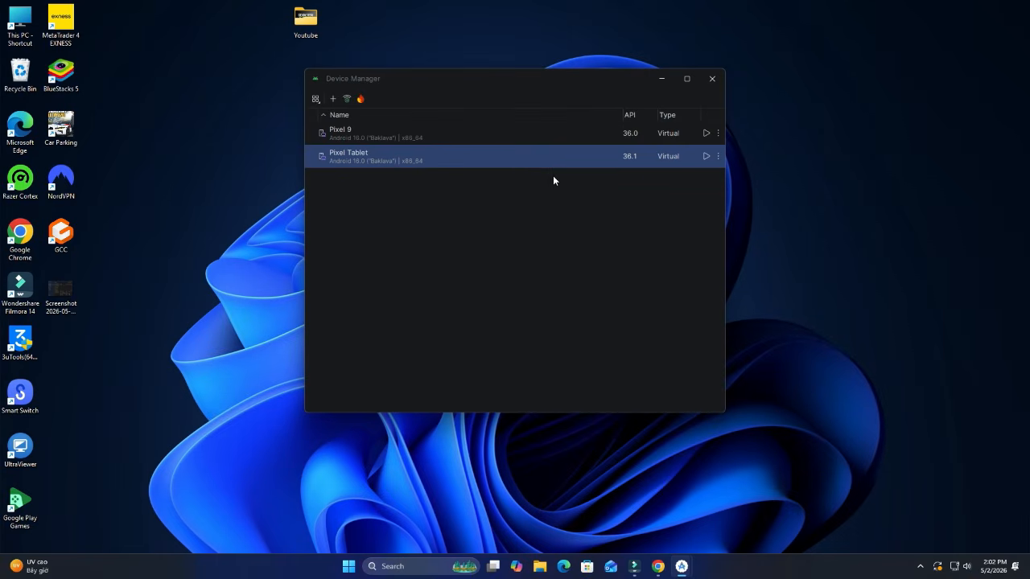
{"action": "left_click", "coordinate": [706, 157]}
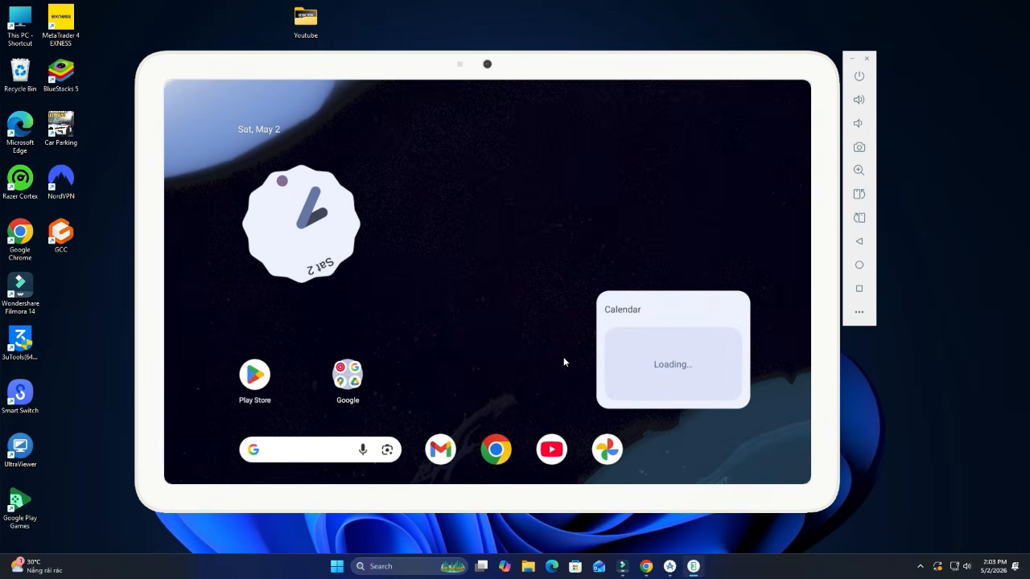
{"action": "left_click_drag", "start_coordinate": [515, 90], "coordinate": [534, 268]}
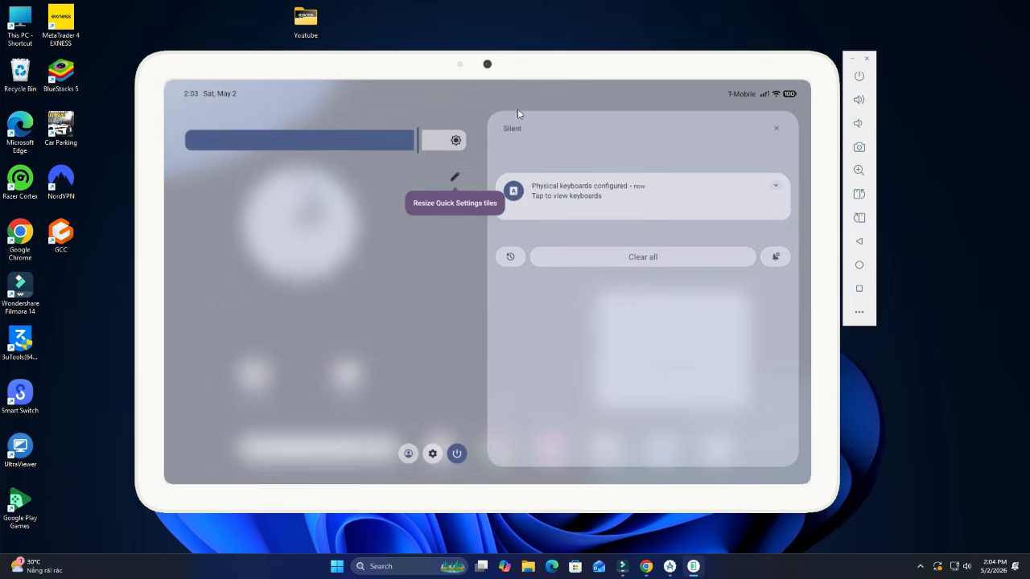
{"action": "left_click_drag", "start_coordinate": [519, 107], "coordinate": [540, 340]}
- In Settings, check About emulated device for the Android 16 details, then return home
{"action": "left_click", "coordinate": [433, 453]}
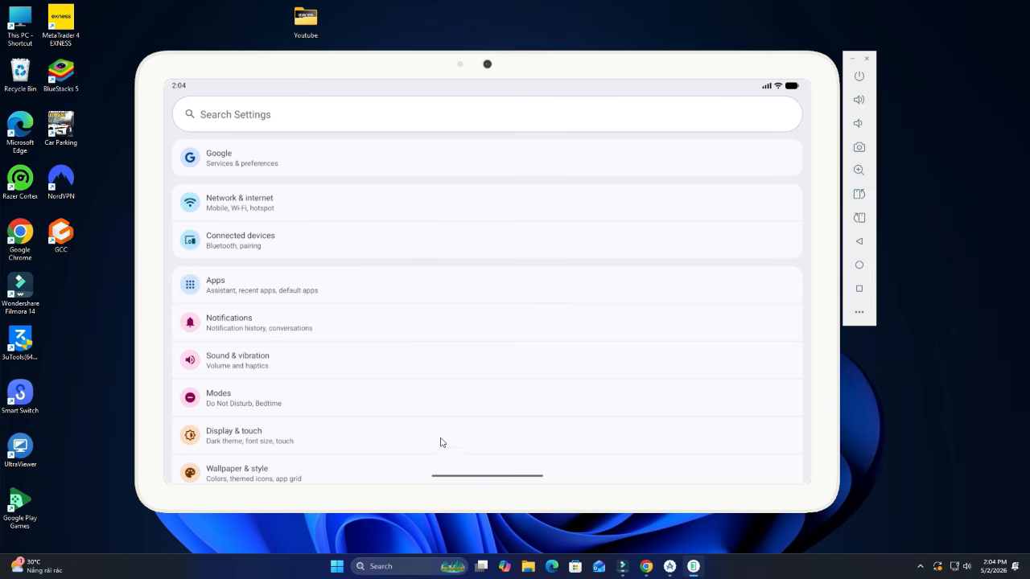
{"action": "scroll", "coordinate": [440, 443], "scroll_direction": "down", "scroll_amount": 6}
{"action": "scroll", "coordinate": [358, 406], "scroll_direction": "up", "scroll_amount": 1}
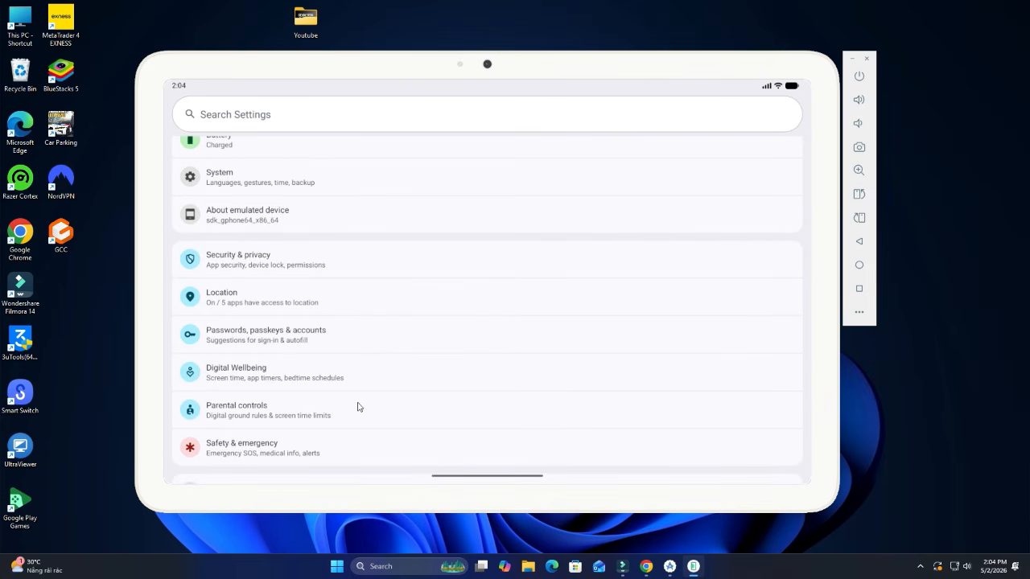
{"action": "left_click", "coordinate": [263, 217]}
{"action": "left_click_drag", "start_coordinate": [289, 311], "coordinate": [294, 232]}
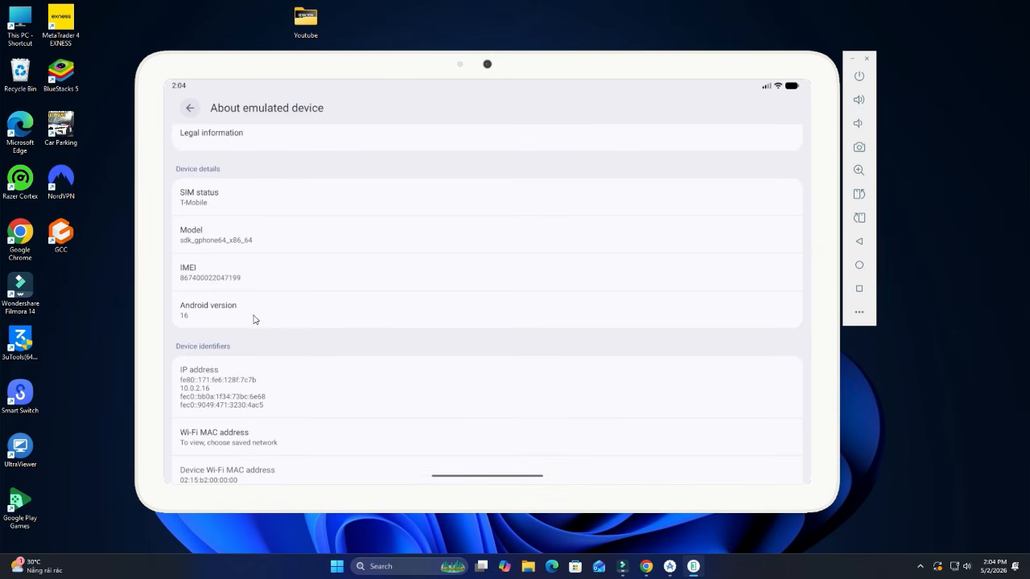
{"action": "left_click", "coordinate": [191, 108]}
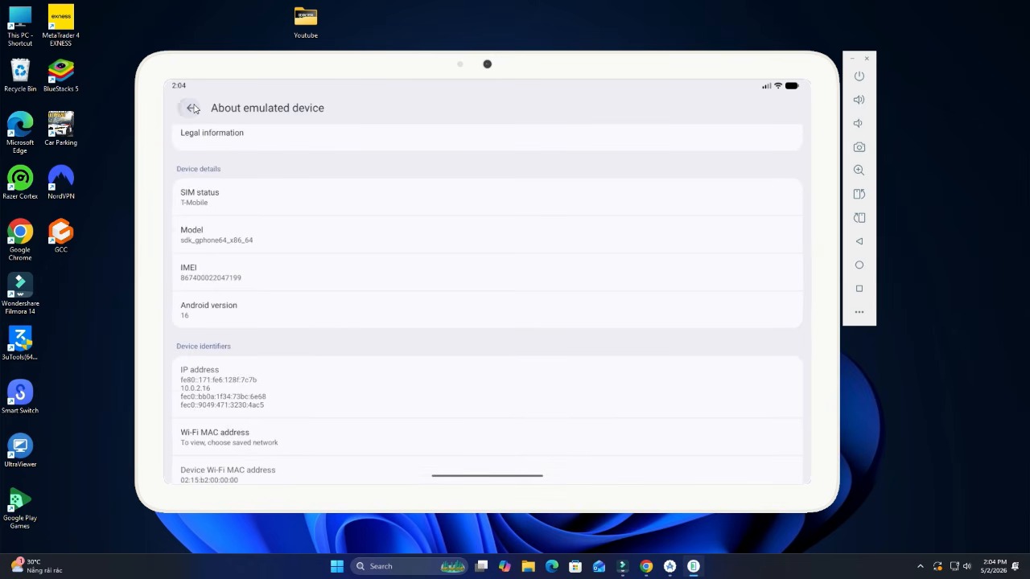
{"action": "left_click", "coordinate": [858, 267]}
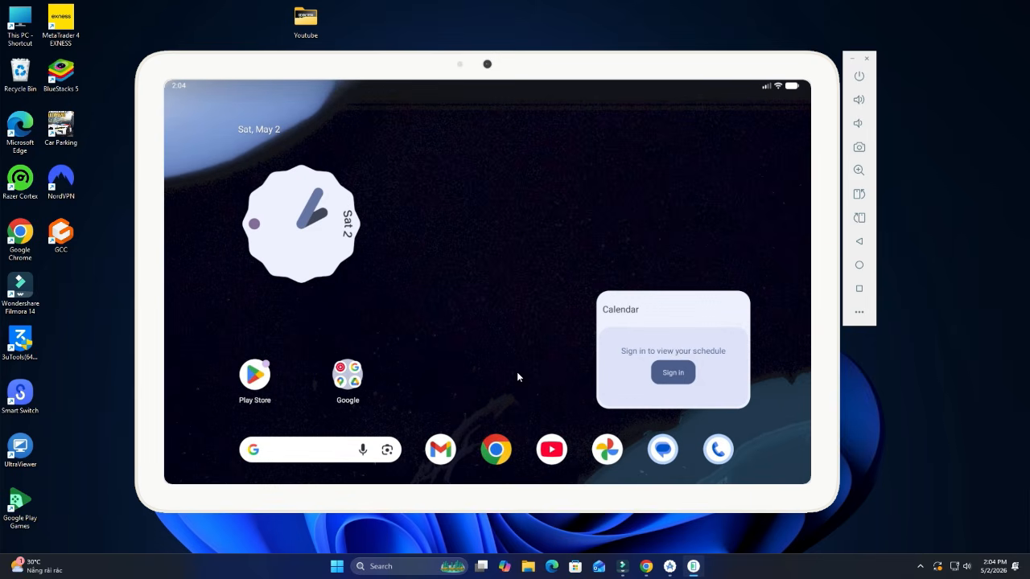
- Launch Chrome from the app drawer and start adding a Google account
{"action": "left_click_drag", "start_coordinate": [510, 400], "coordinate": [508, 205]}
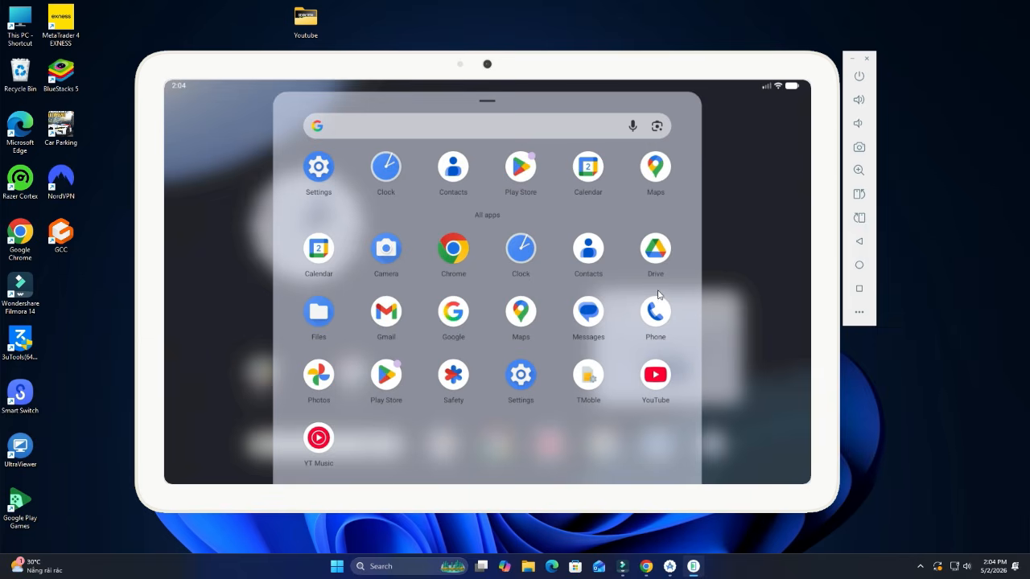
{"action": "left_click", "coordinate": [452, 249]}
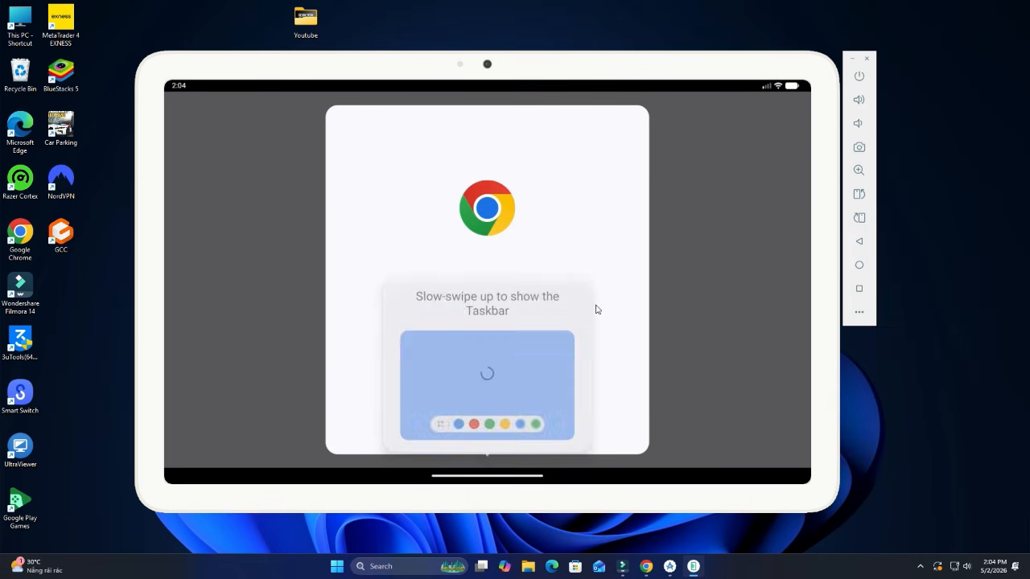
{"action": "left_click", "coordinate": [508, 380]}
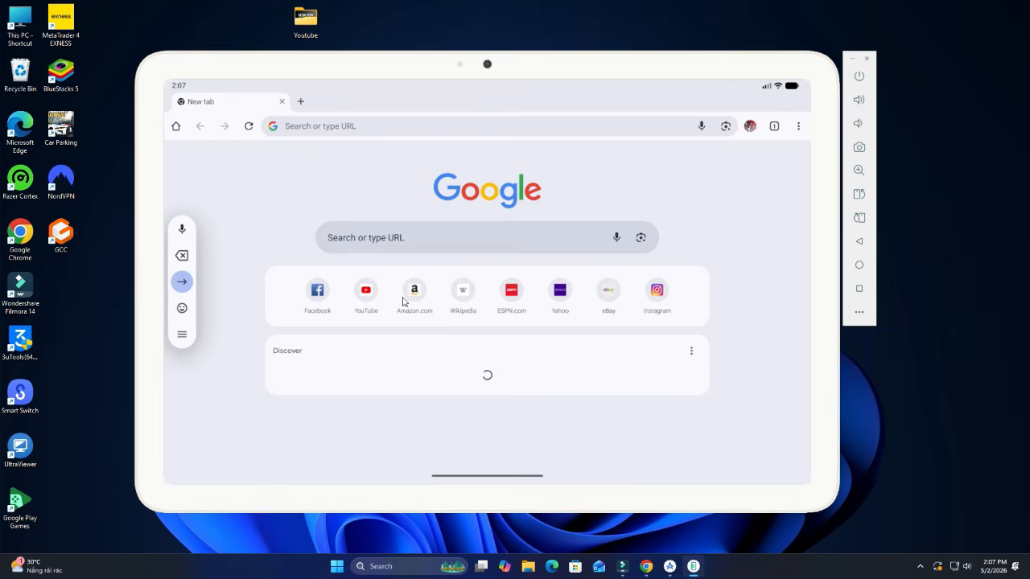
- Load Facebook, Kenh14 and Dân trí in three separate tabs, then return home
{"action": "left_click", "coordinate": [319, 293]}
{"action": "left_click", "coordinate": [300, 102]}
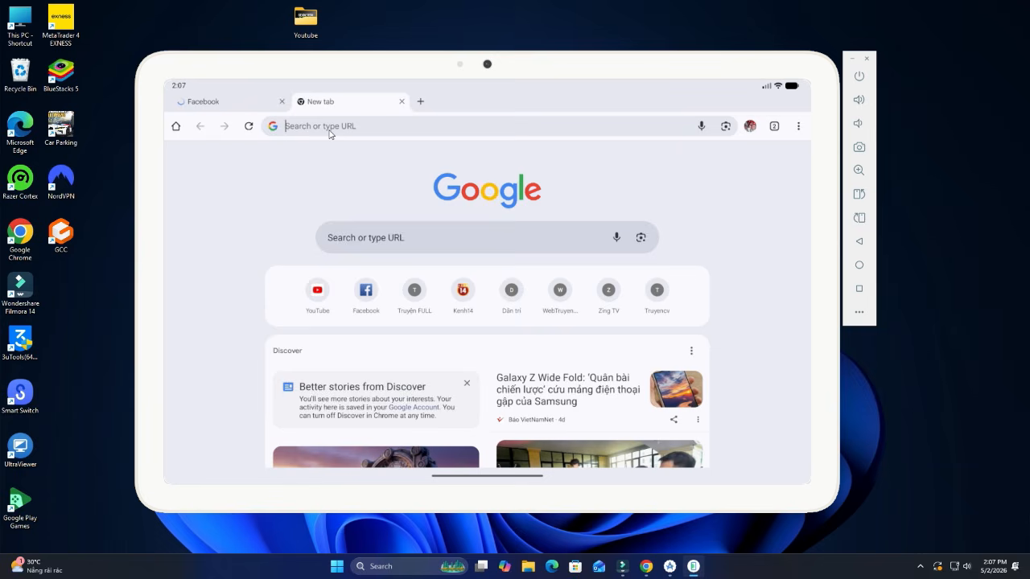
{"action": "left_click", "coordinate": [464, 294]}
{"action": "left_click", "coordinate": [420, 102]}
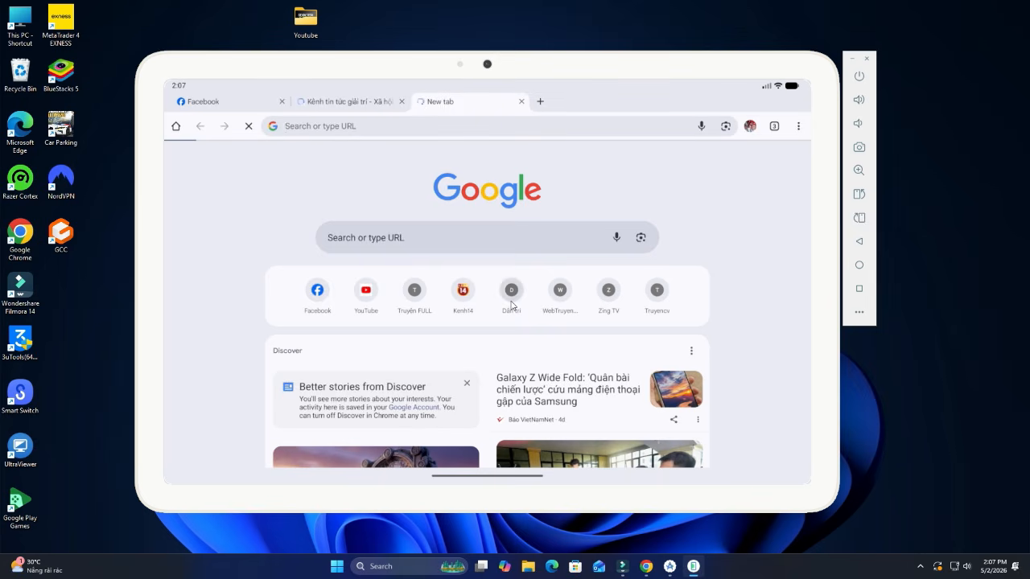
{"action": "left_click", "coordinate": [510, 293]}
{"action": "scroll", "coordinate": [510, 322], "scroll_direction": "down", "scroll_amount": 10}
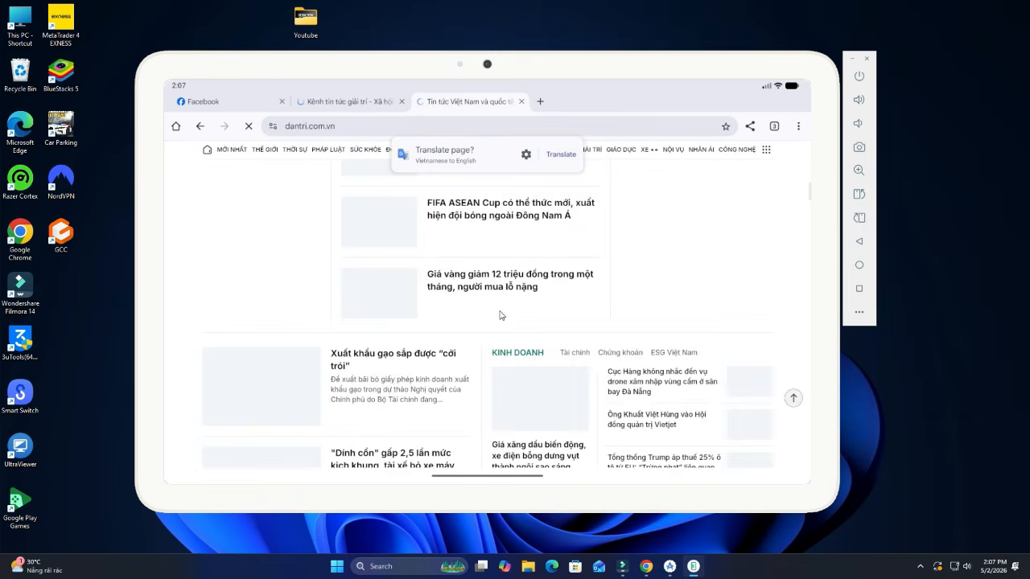
{"action": "left_click", "coordinate": [859, 265]}
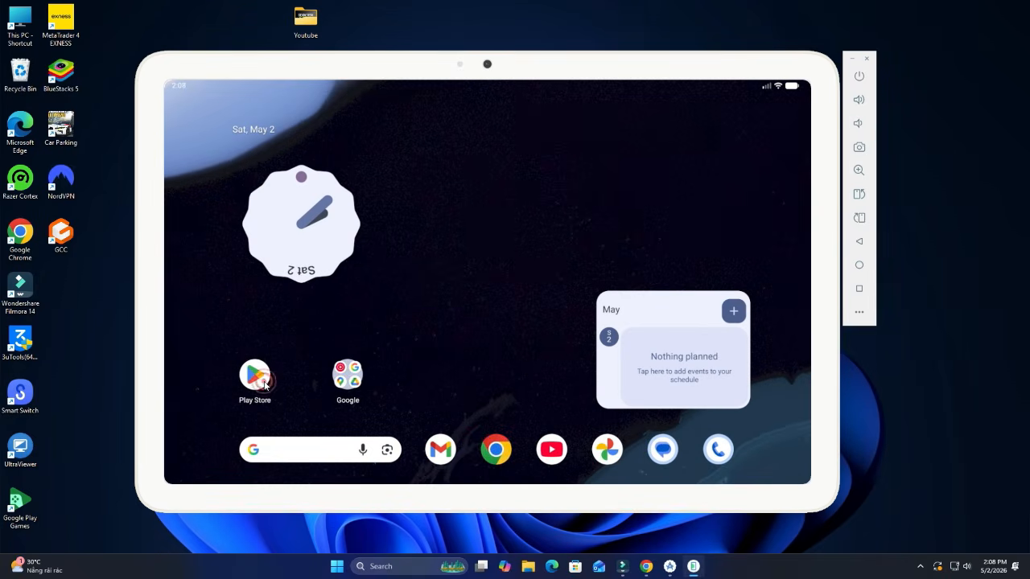
- Open the Play Store, skipping its welcome screen and privacy settings notice
{"action": "left_click", "coordinate": [260, 374]}
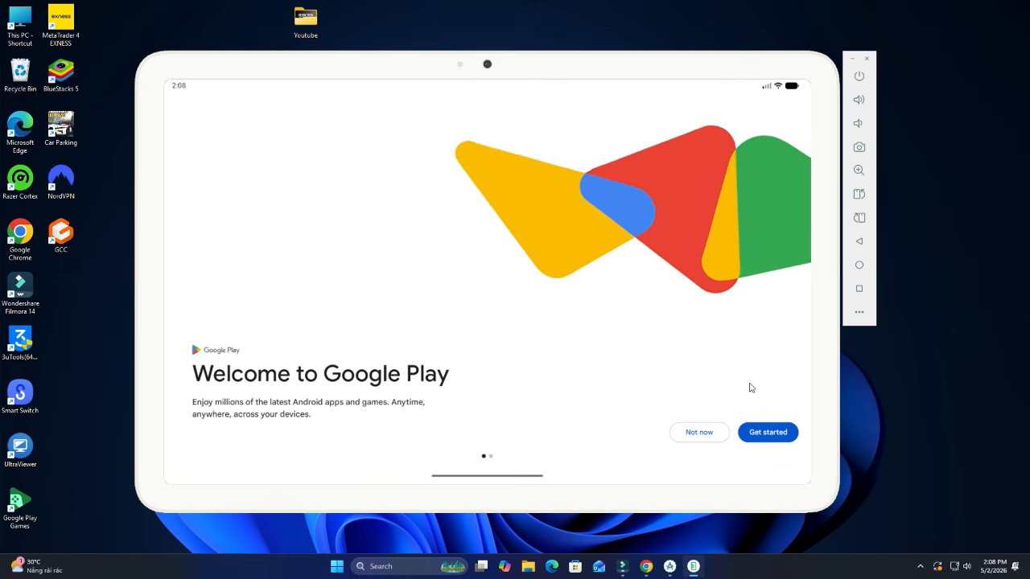
{"action": "left_click", "coordinate": [699, 432]}
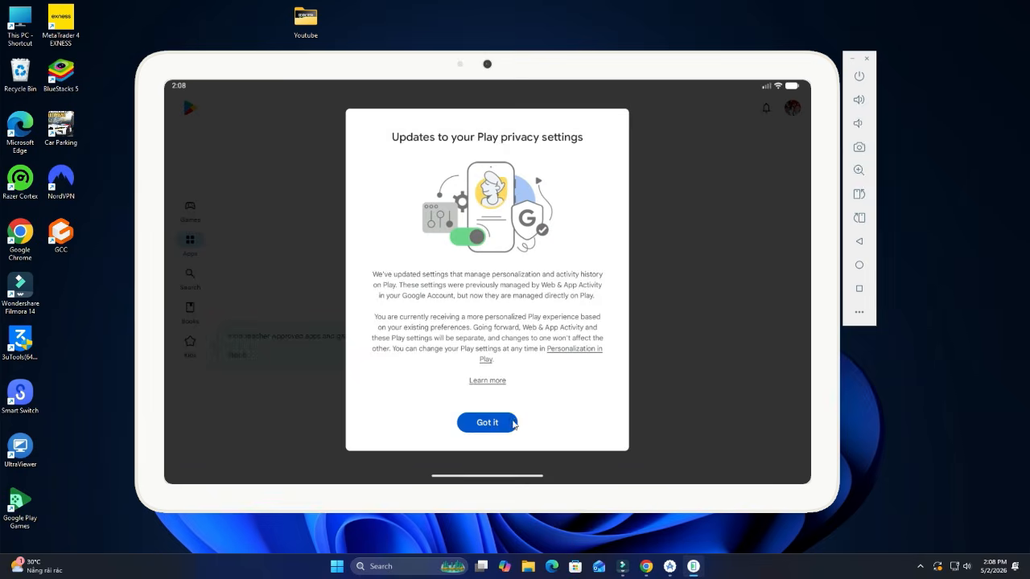
{"action": "left_click", "coordinate": [487, 423]}
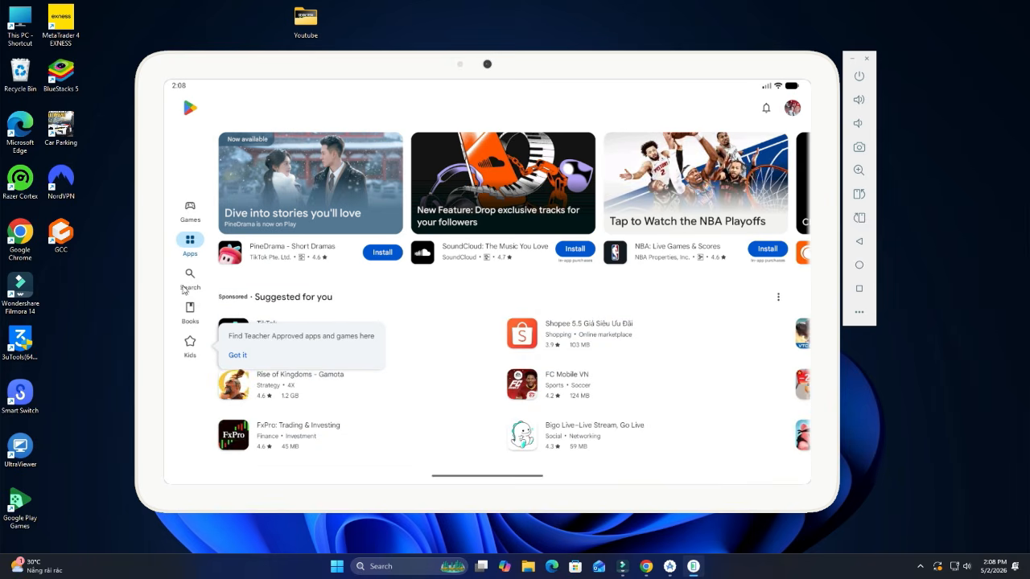
- Search the store for 'angry birds' and install Angry Birds 2
{"action": "left_click", "coordinate": [185, 274]}
{"action": "left_click", "coordinate": [328, 106]}
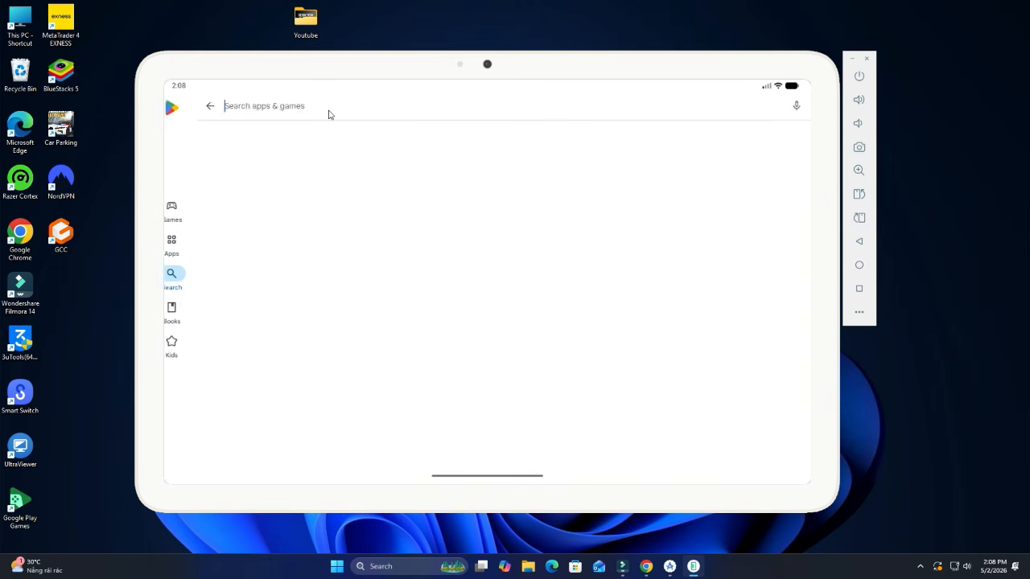
{"action": "type", "text": "angry birds"}
{"action": "left_click", "coordinate": [270, 140]}
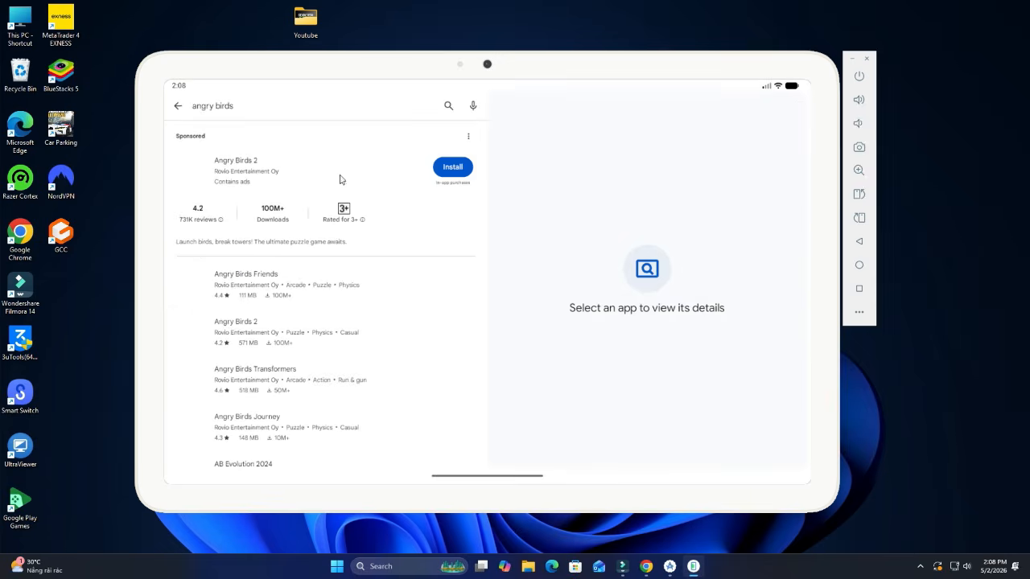
{"action": "left_click", "coordinate": [340, 180]}
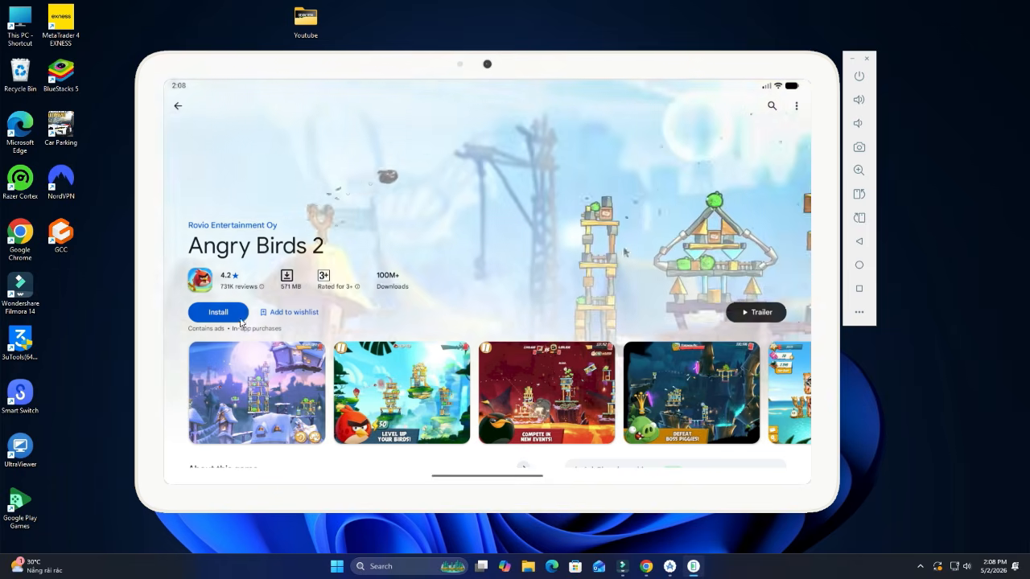
{"action": "left_click", "coordinate": [235, 316]}
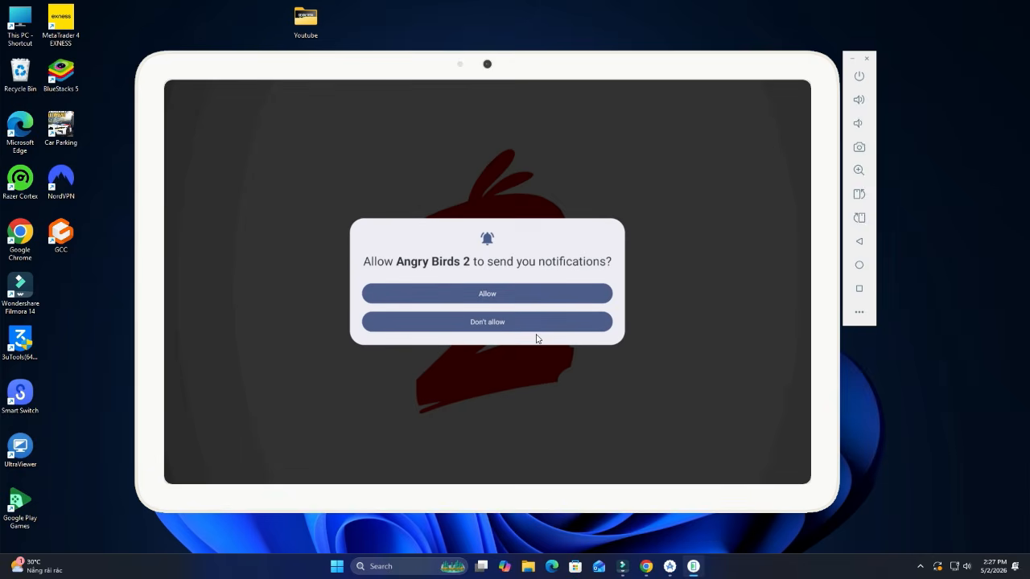
- Allow Angry Birds 2 notifications and accept its Terms of Service to load the Tutorial
{"action": "left_click", "coordinate": [498, 295]}
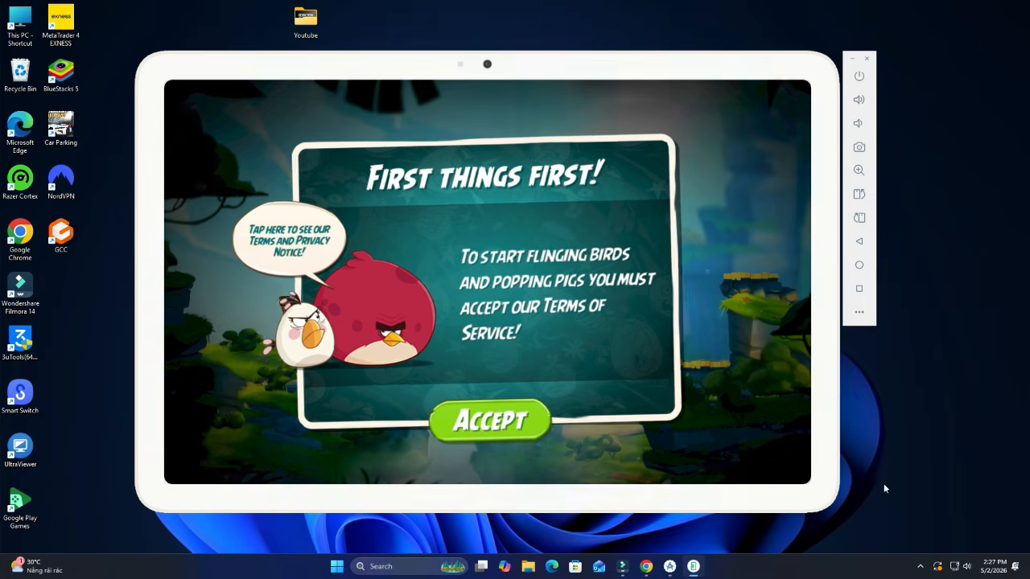
{"action": "left_click", "coordinate": [512, 420]}
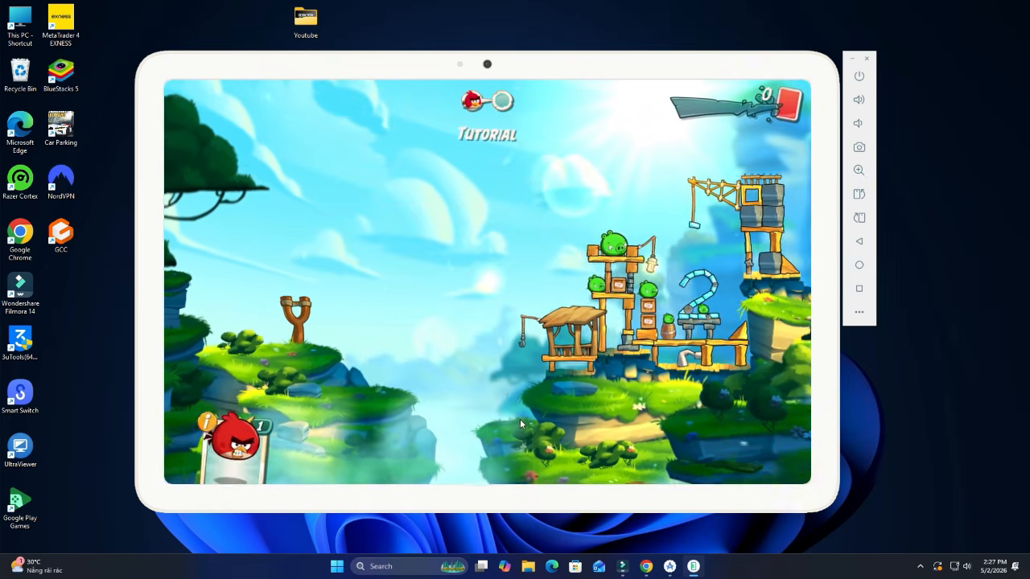
- Fling birds to topple the first tower, then hit the second room's tower with Red's ability
{"action": "left_click_drag", "start_coordinate": [298, 308], "coordinate": [211, 357]}
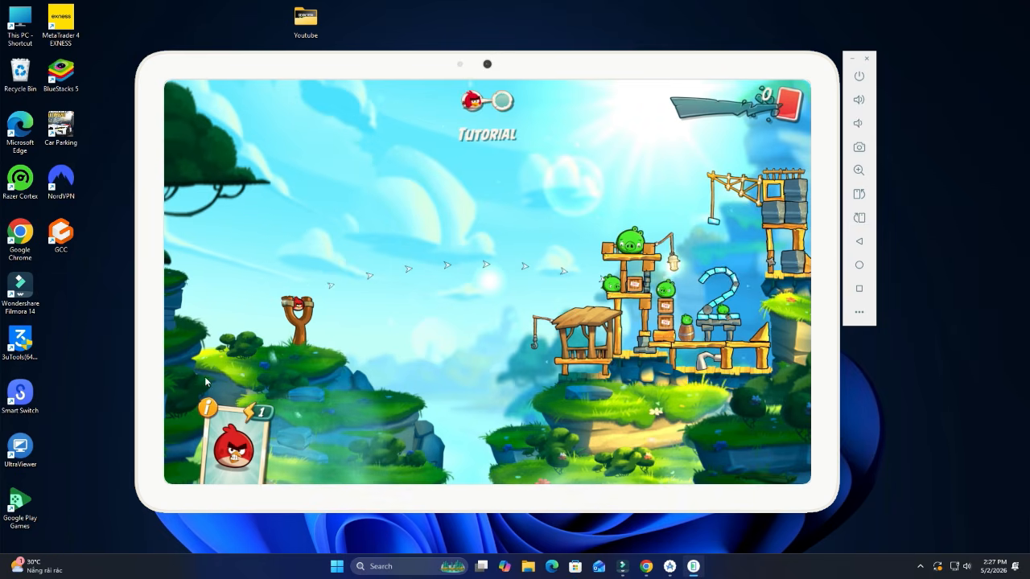
{"action": "left_click_drag", "start_coordinate": [296, 333], "coordinate": [182, 356]}
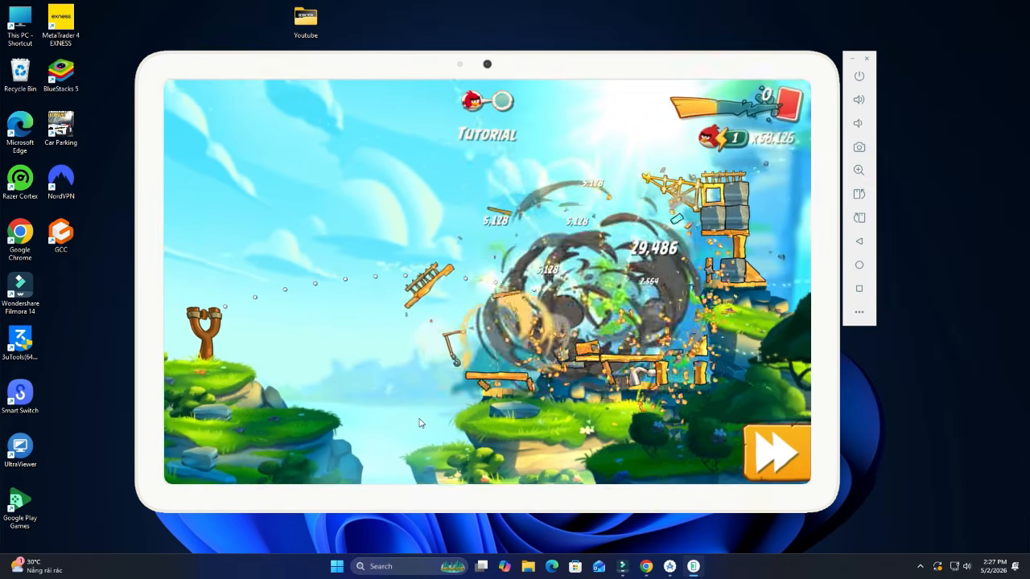
{"action": "left_click", "coordinate": [782, 456]}
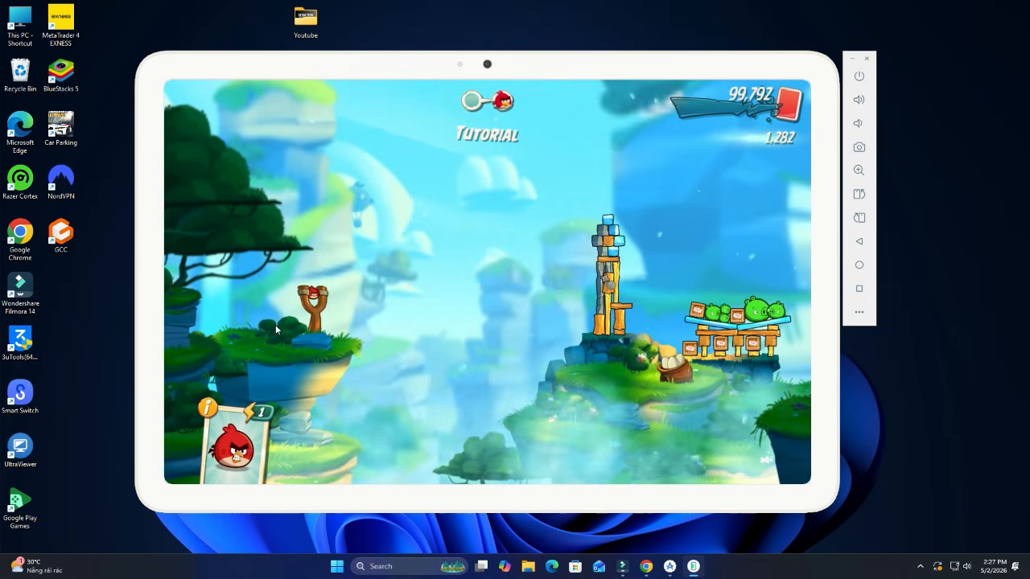
{"action": "left_click_drag", "start_coordinate": [310, 312], "coordinate": [165, 386]}
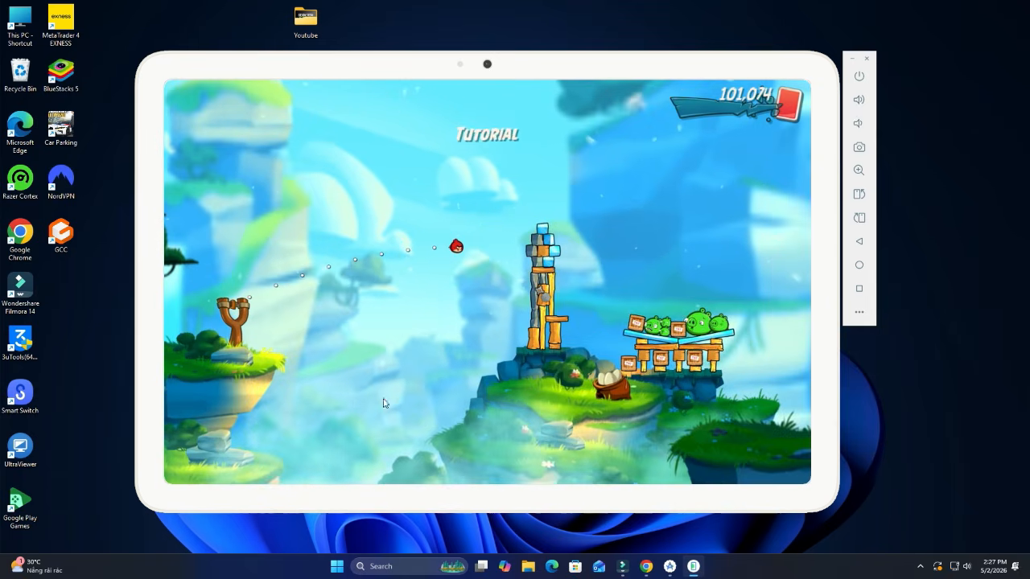
{"action": "left_click", "coordinate": [743, 406]}
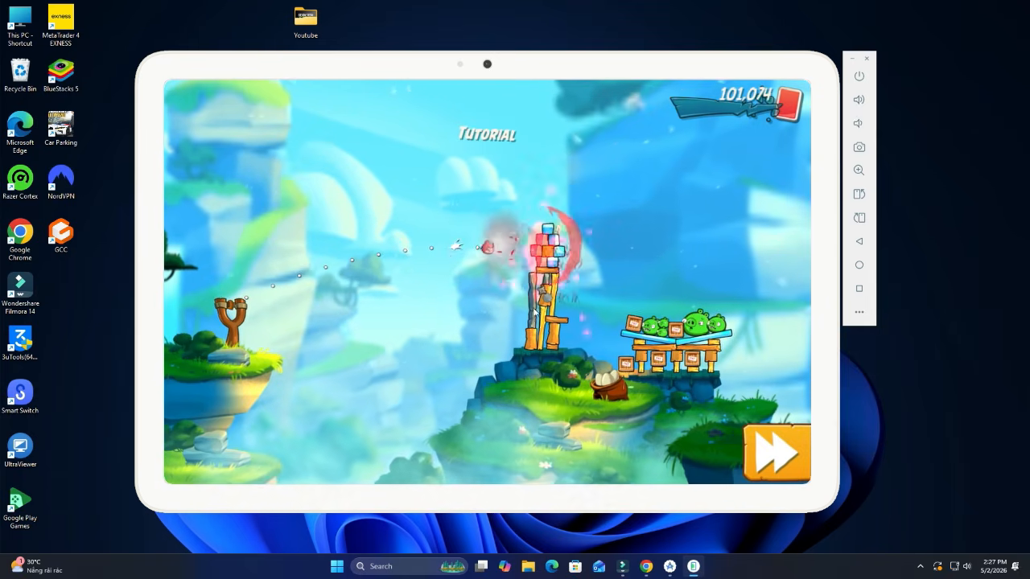